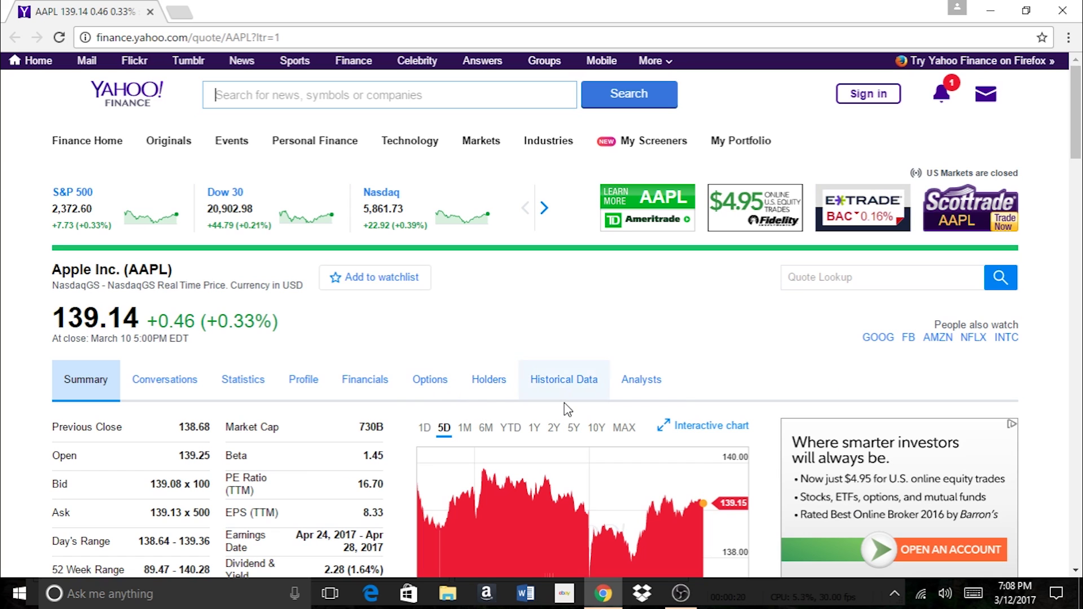
Show AAPL's historical prices at weekly frequency
click(557, 388)
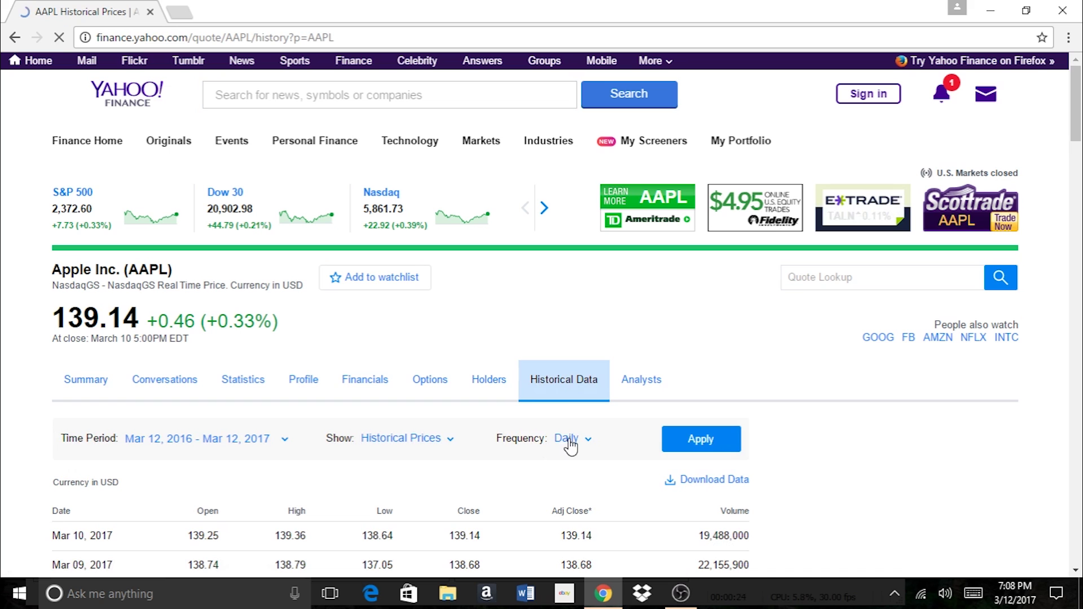
click(570, 445)
click(572, 498)
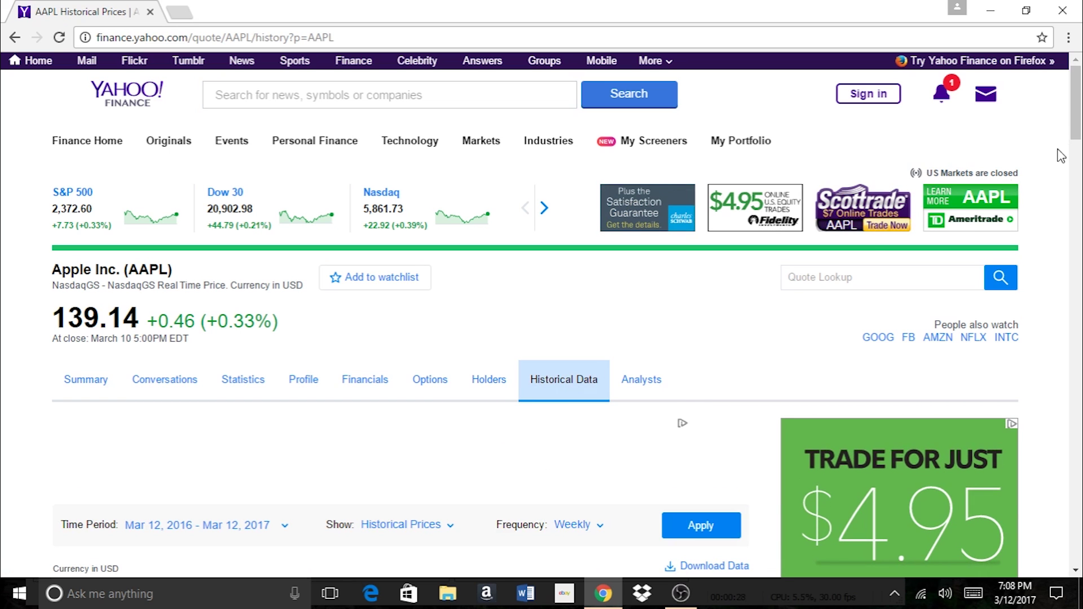
drag(1076, 108, 1079, 141)
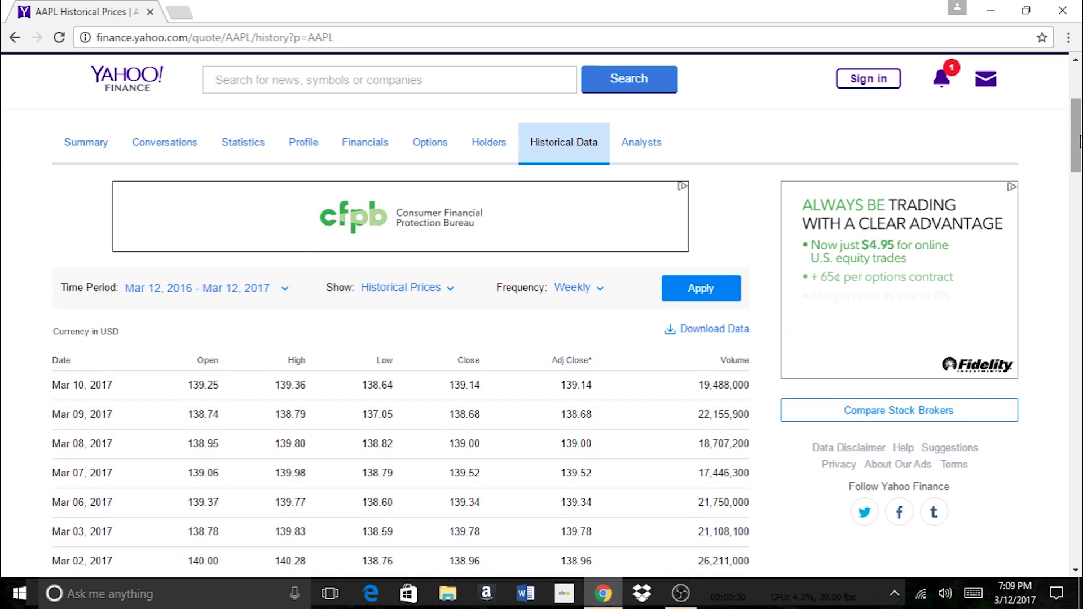
Set the start date to Mar 12, 2012, apply it, and download the AAPL table as CSV
click(283, 290)
key(BackSpace)
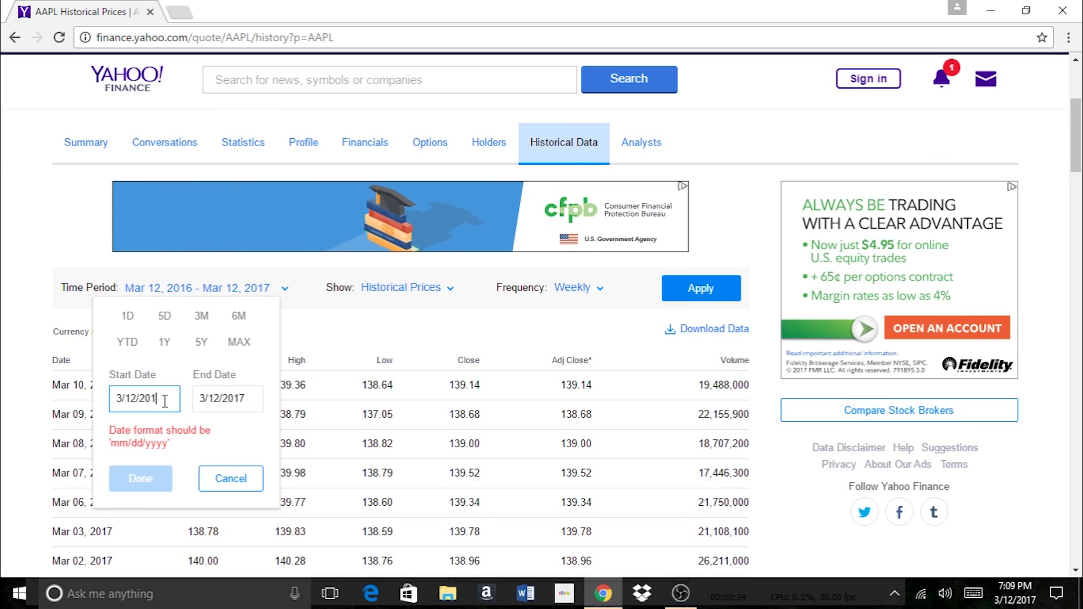
text(2)
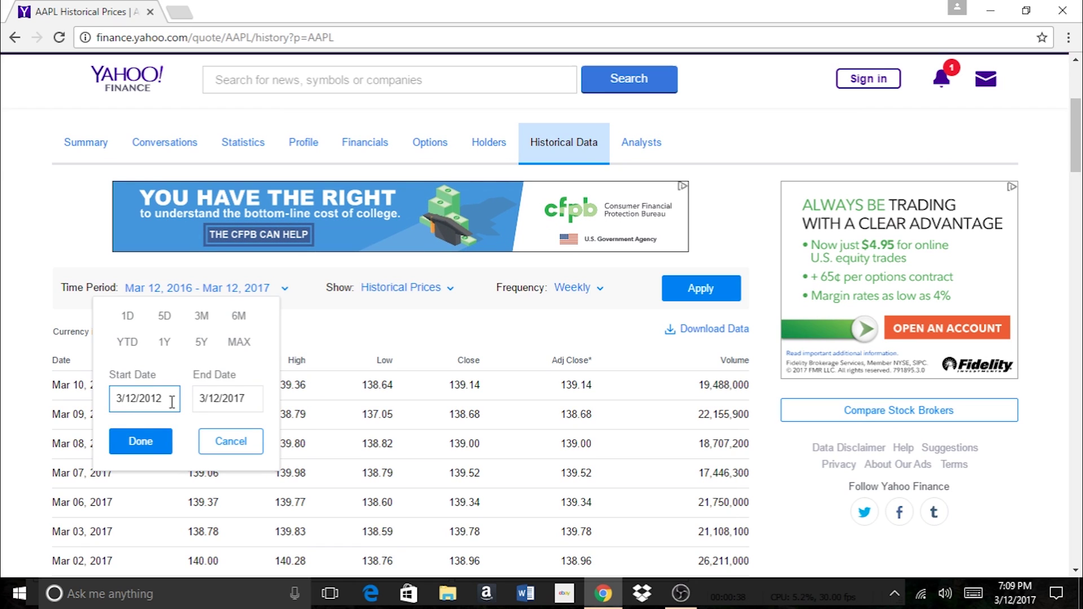
click(156, 444)
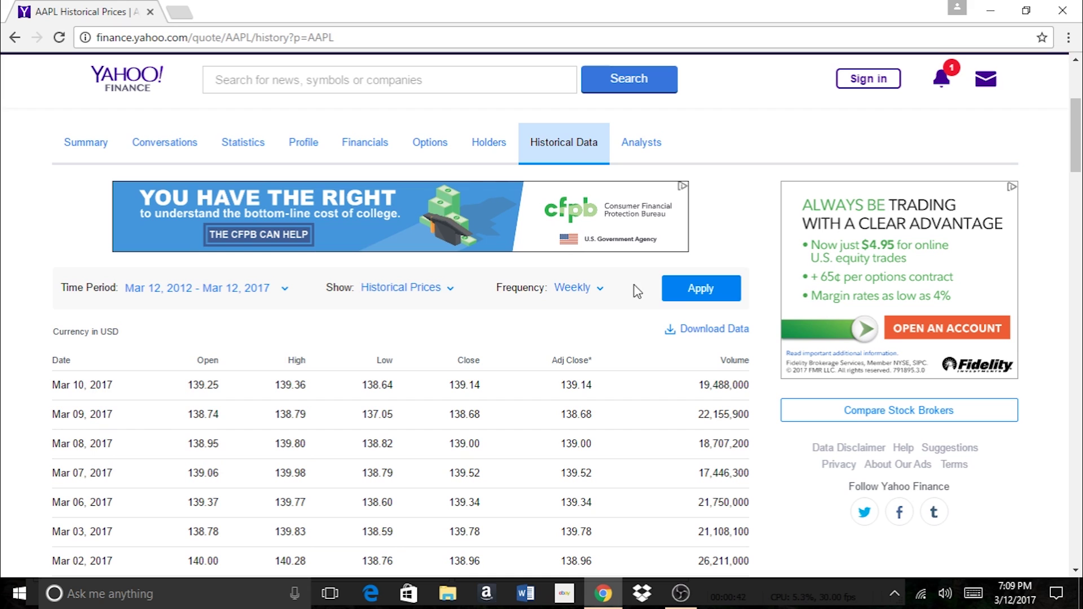
click(677, 300)
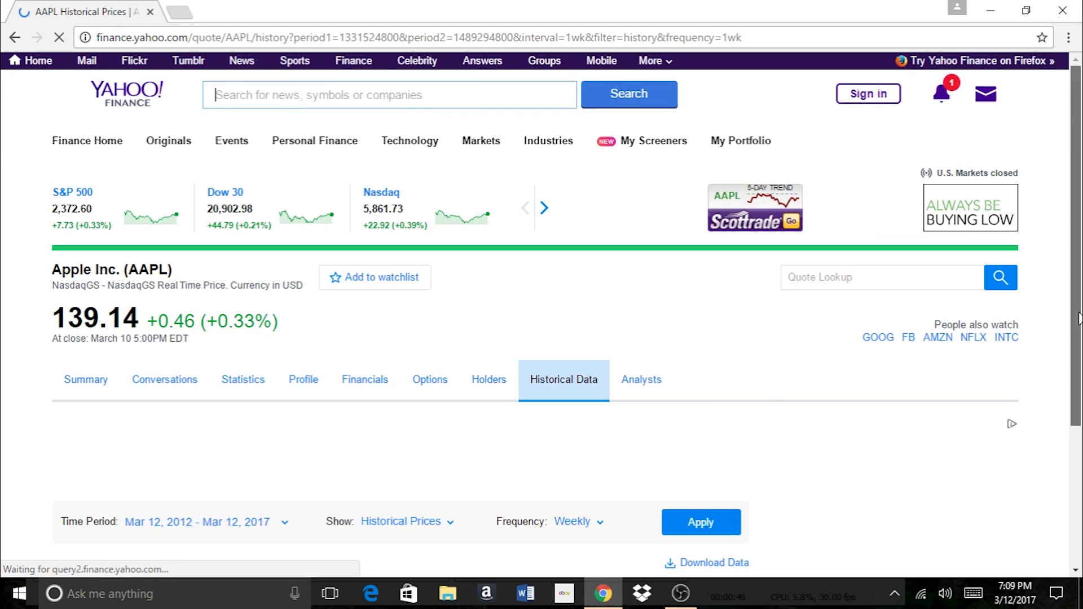
scroll(709, 196, down, 6)
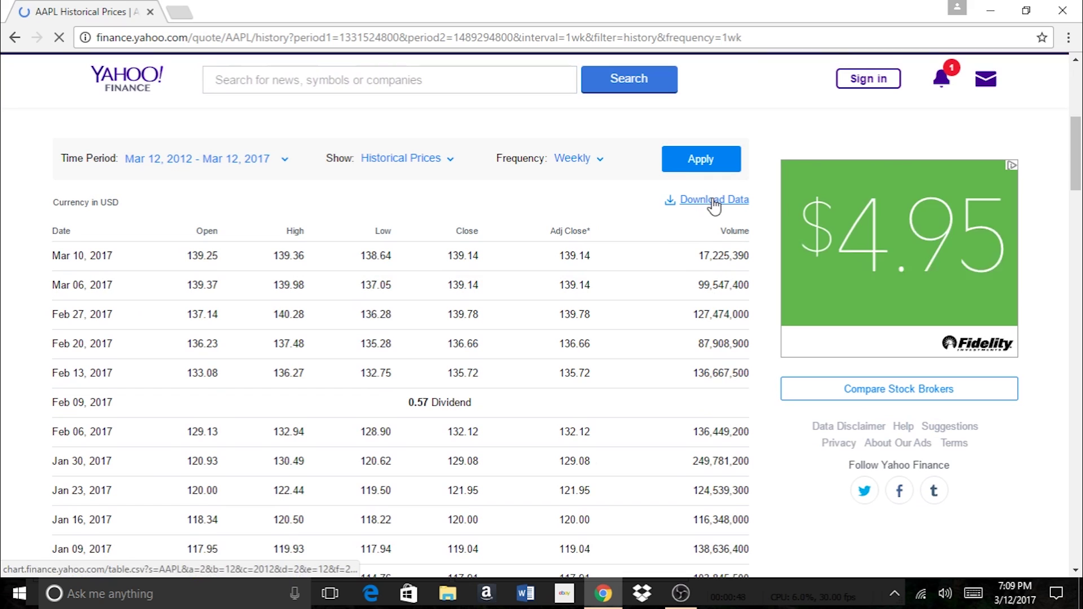
click(709, 198)
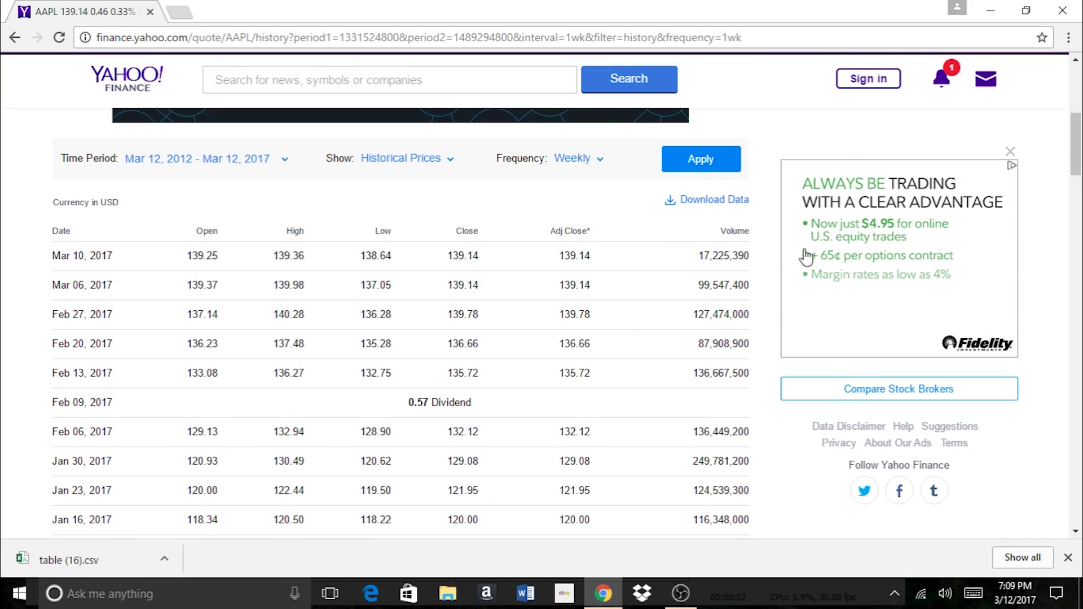
Show the S&P 500's historical prices at weekly frequency
scroll(685, 323, up, 6)
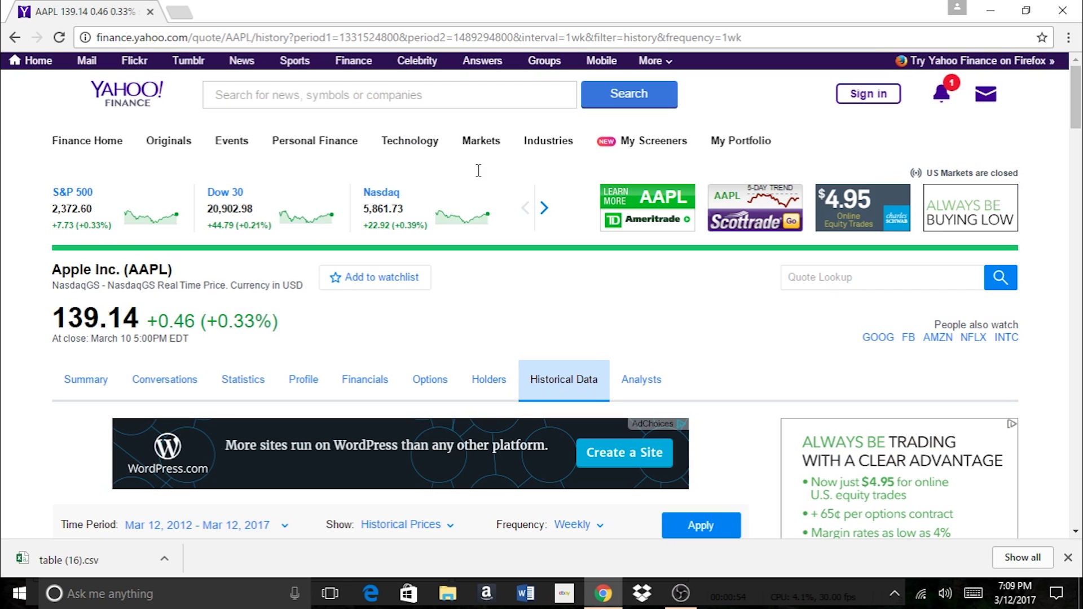
click(72, 192)
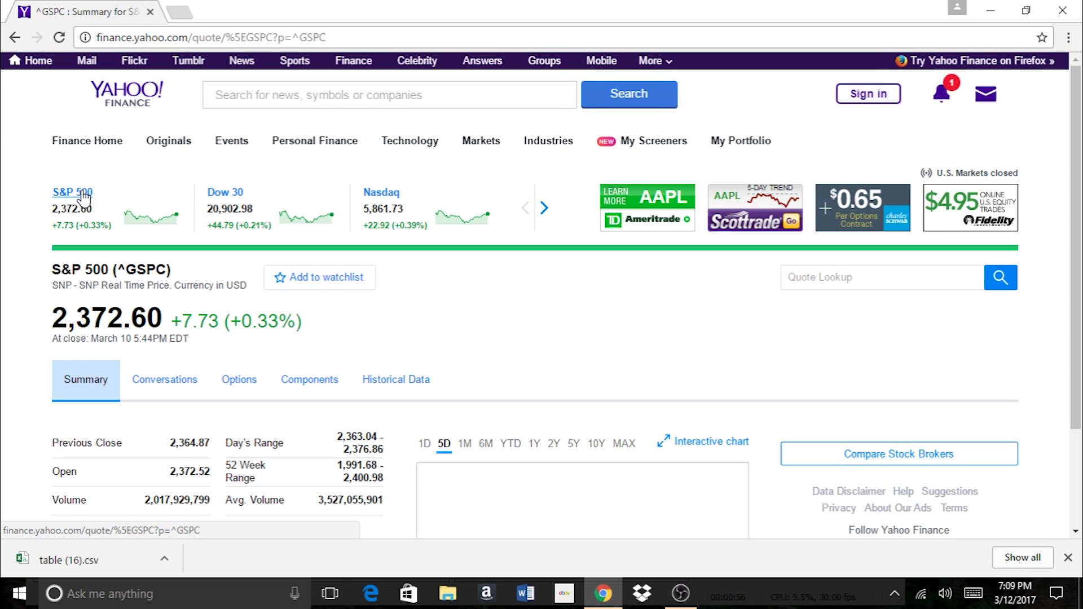
click(383, 393)
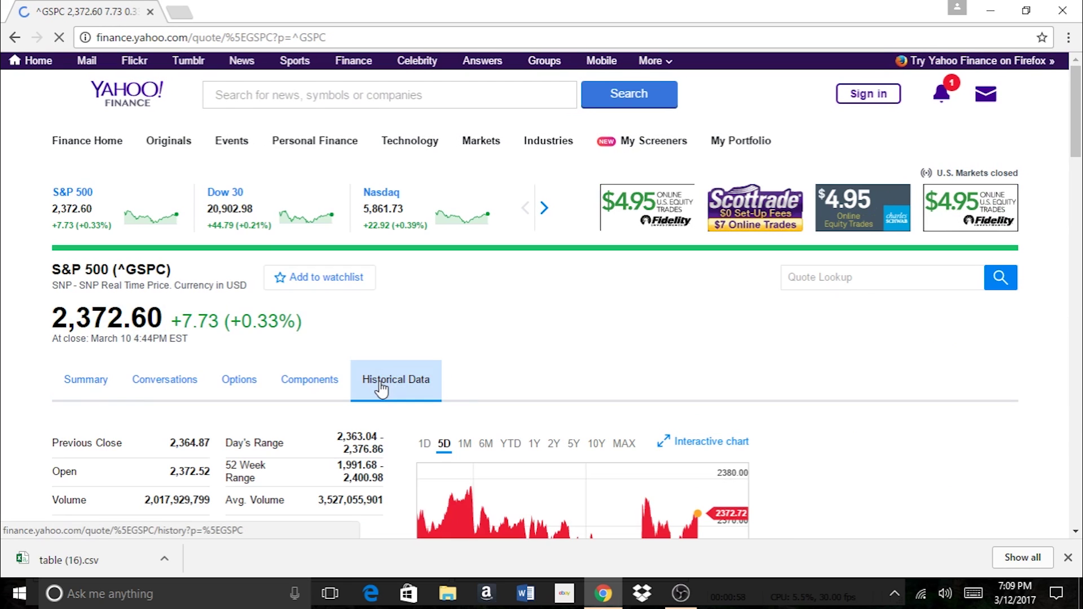
click(561, 445)
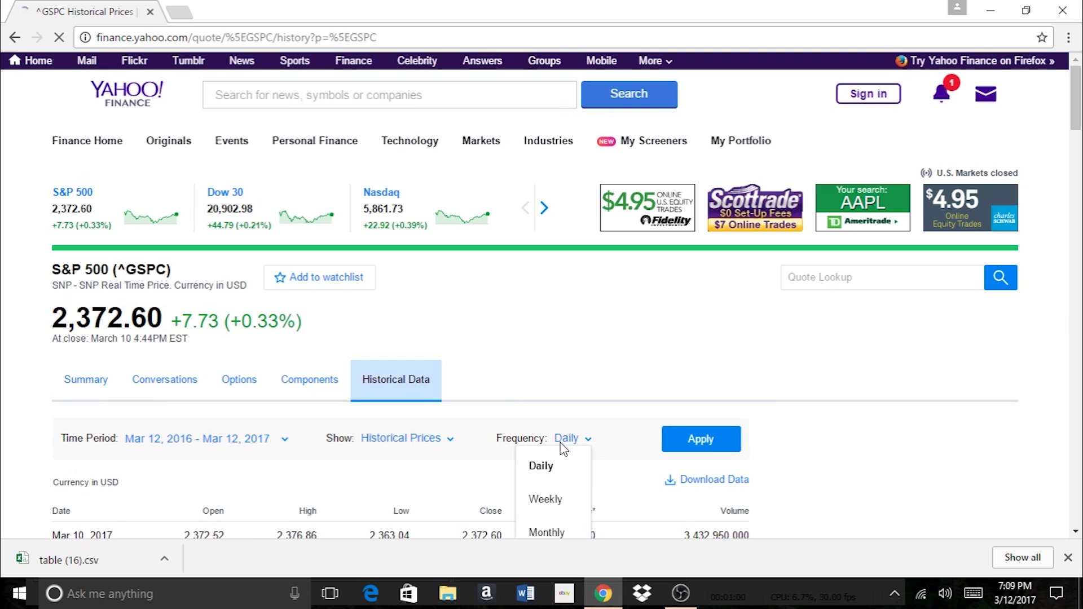
click(542, 502)
Start the S&P 500 range on Mar 12, 2012, download it as CSV, and open table (16).csv
click(156, 449)
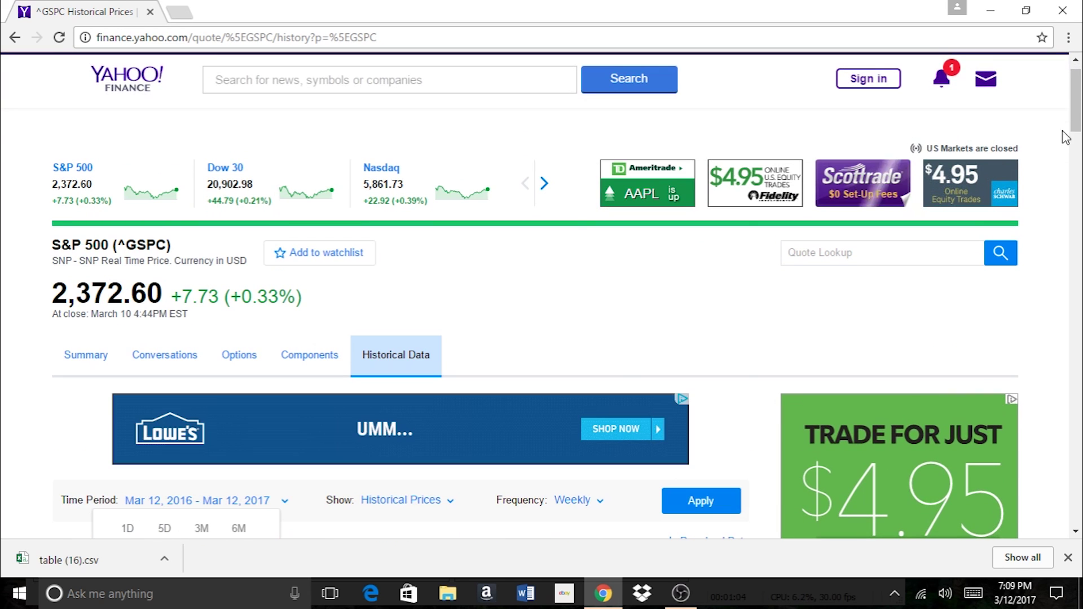
scroll(394, 256, down, 5)
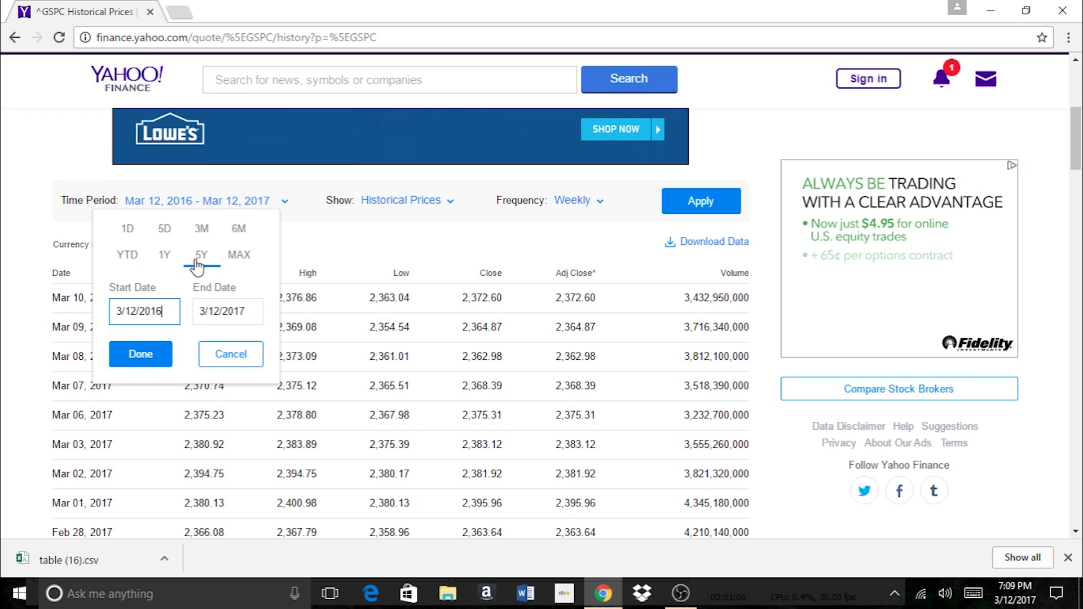
click(167, 319)
key(BackSpace)
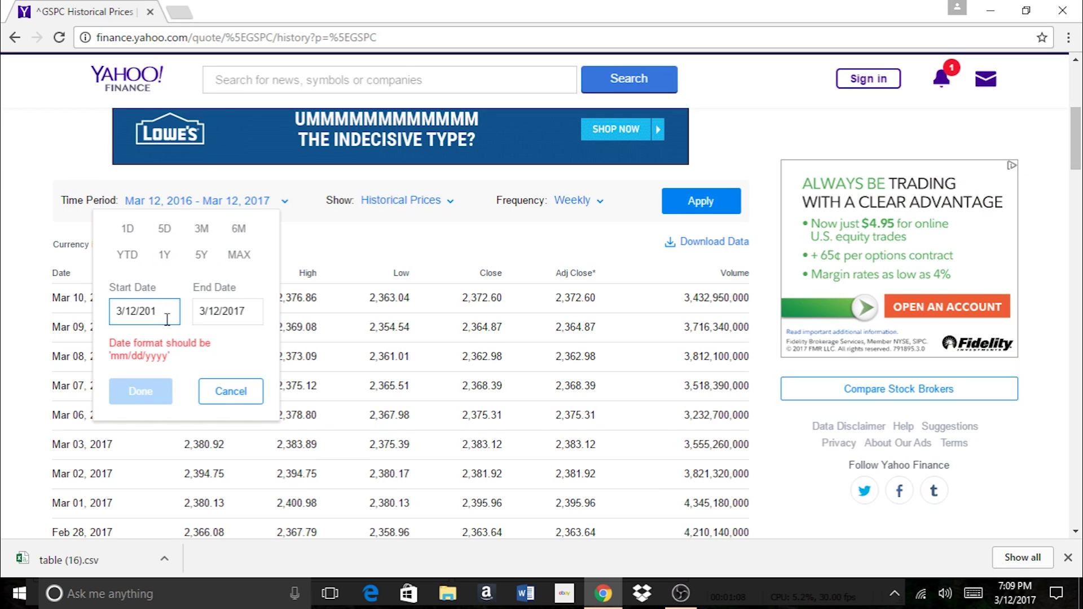
text(2)
click(152, 353)
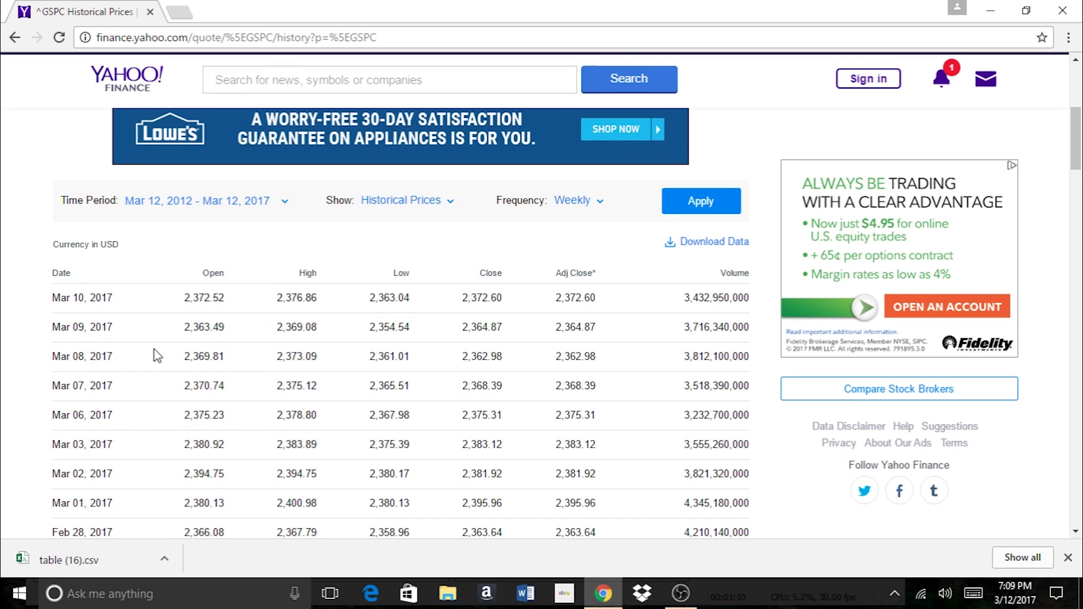
click(688, 210)
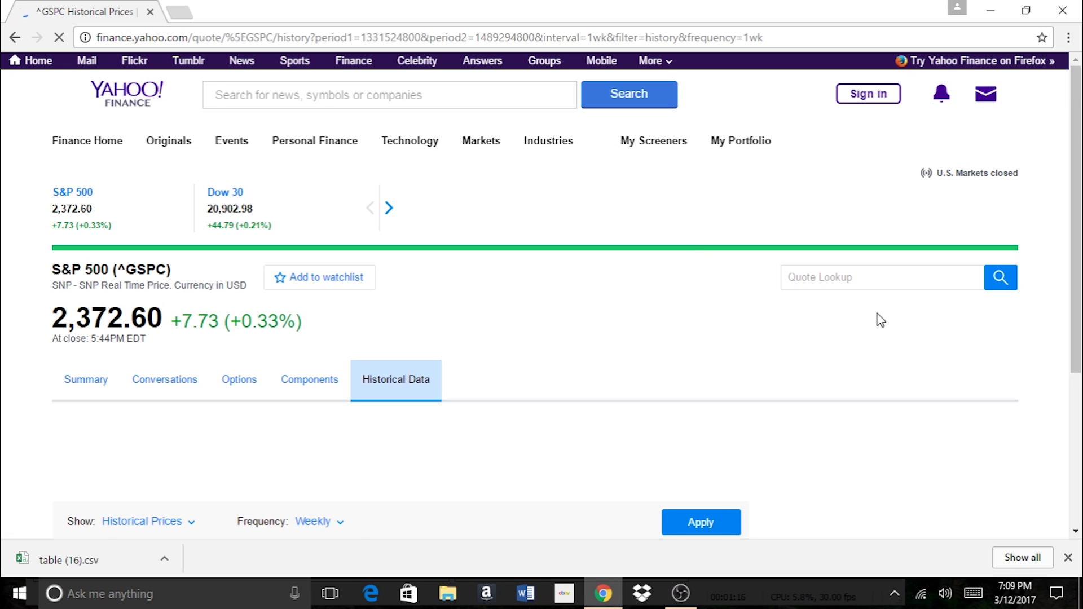
scroll(699, 314, down, 5)
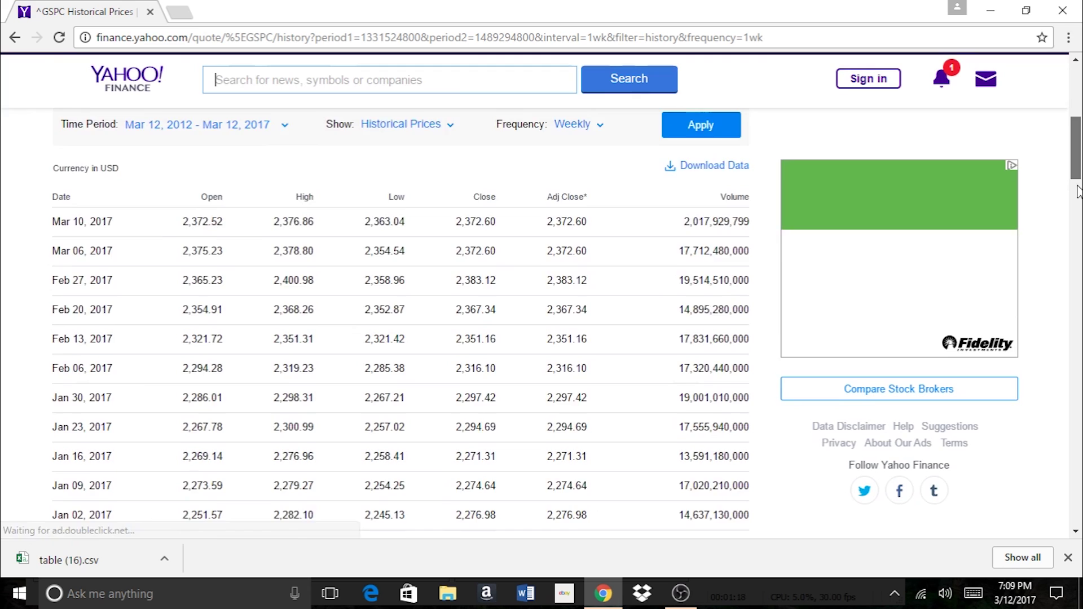
click(702, 327)
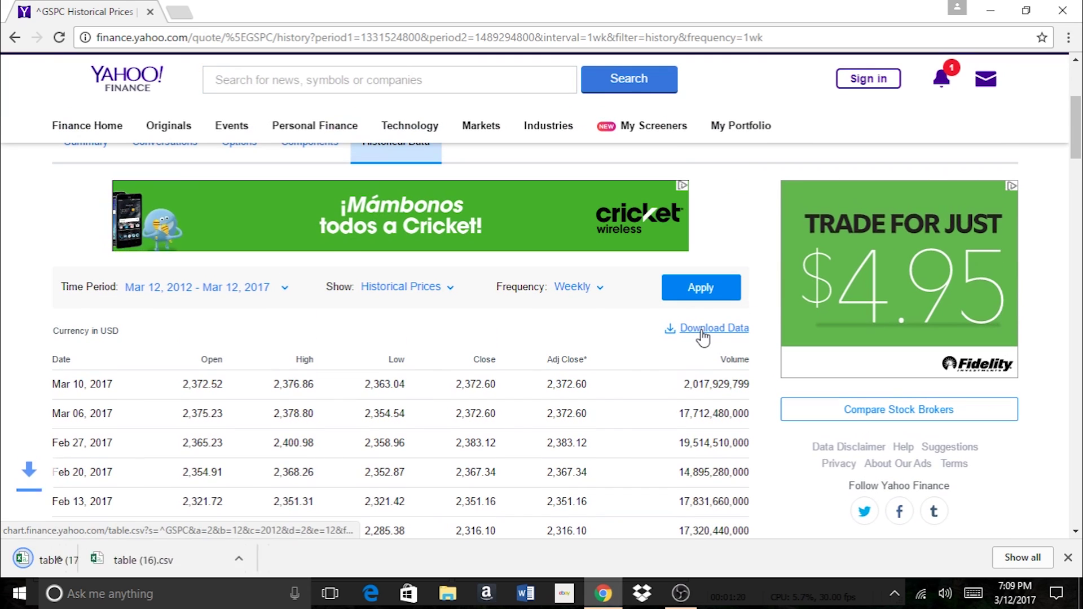
click(253, 560)
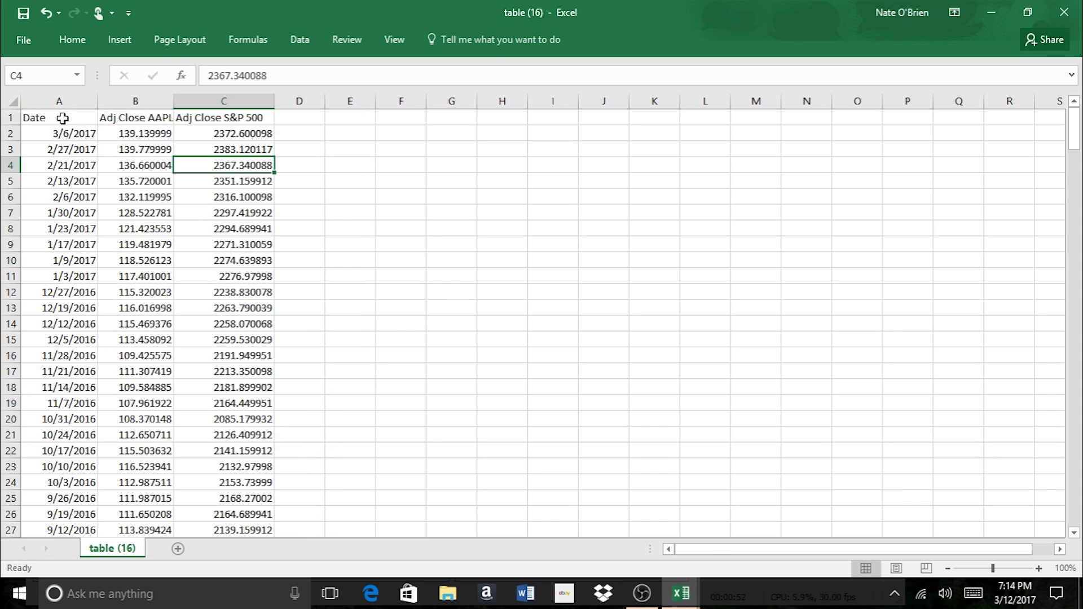
Select a cell in the three-column Date, Adj Close AAPL and Adj Close S&P 500 table
click(63, 118)
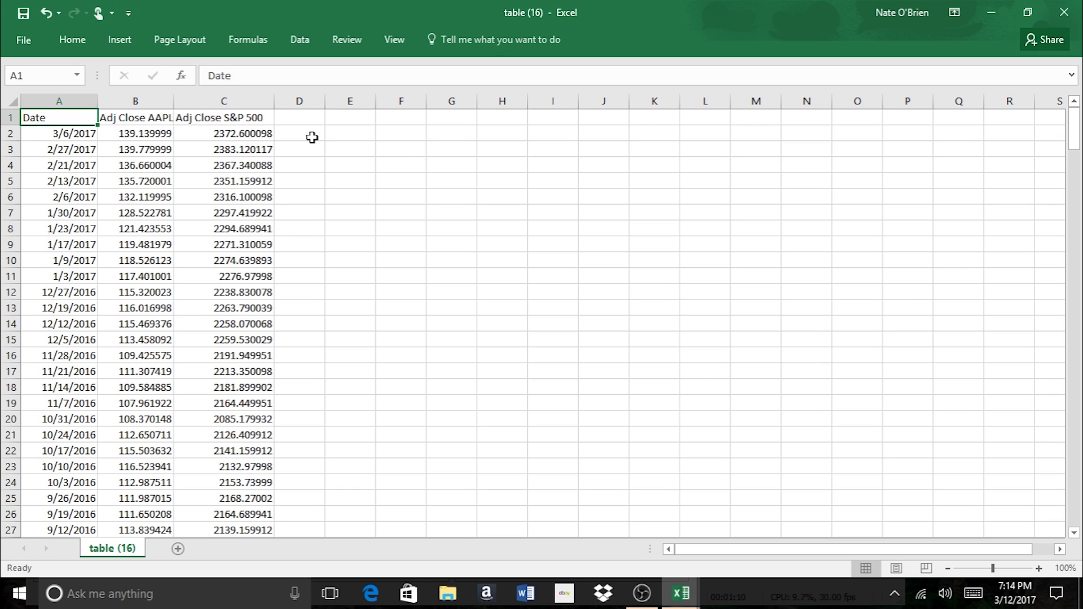
Compute AAPL's latest weekly return in E2 as =B2/B3-1, giving -0.00458
click(357, 134)
text(=)
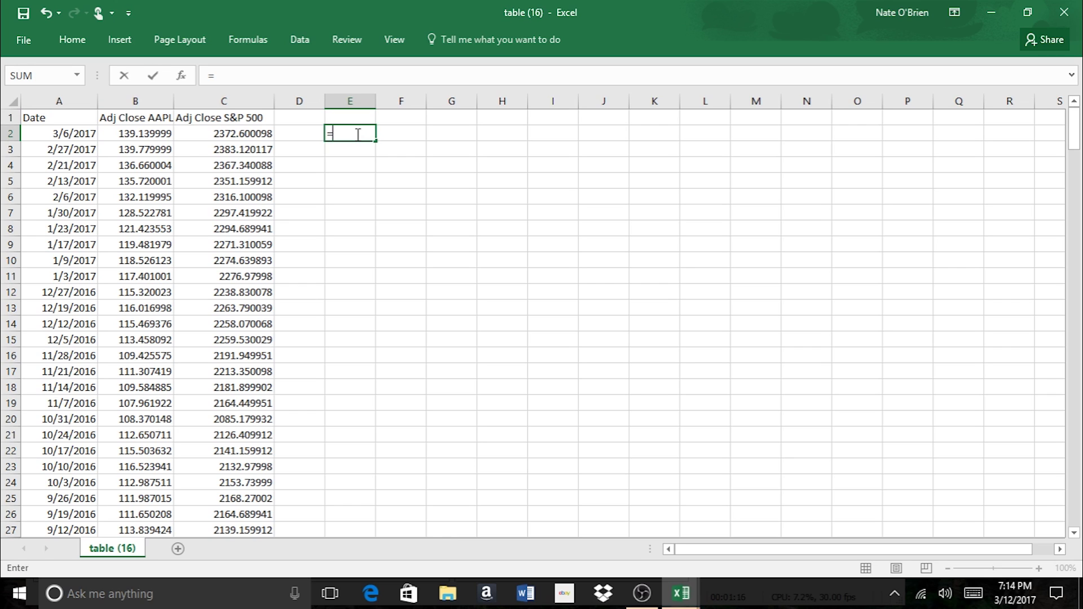
click(153, 135)
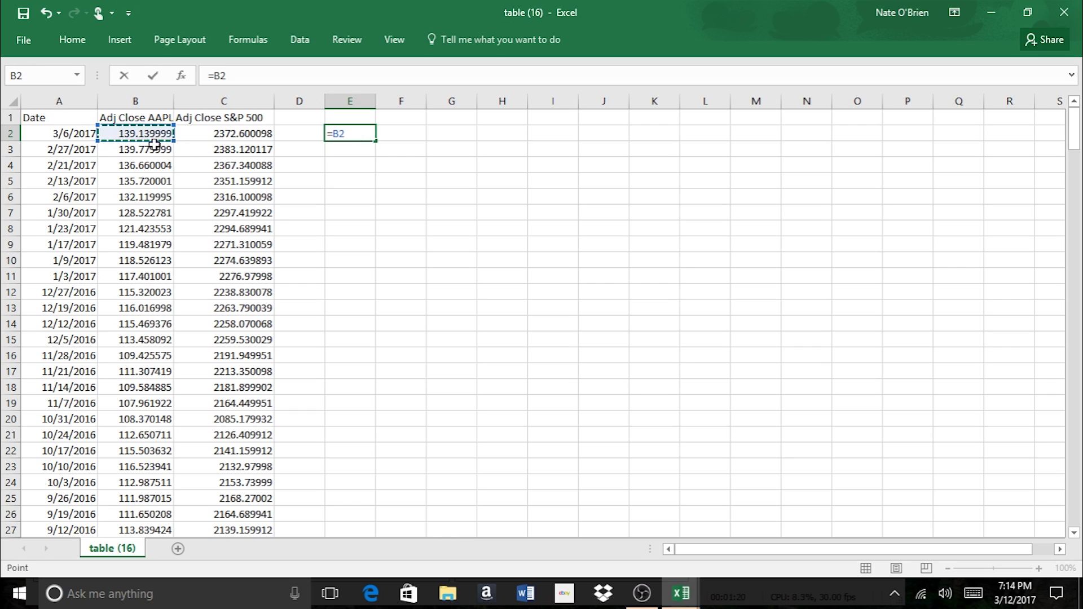
text(/)
click(148, 153)
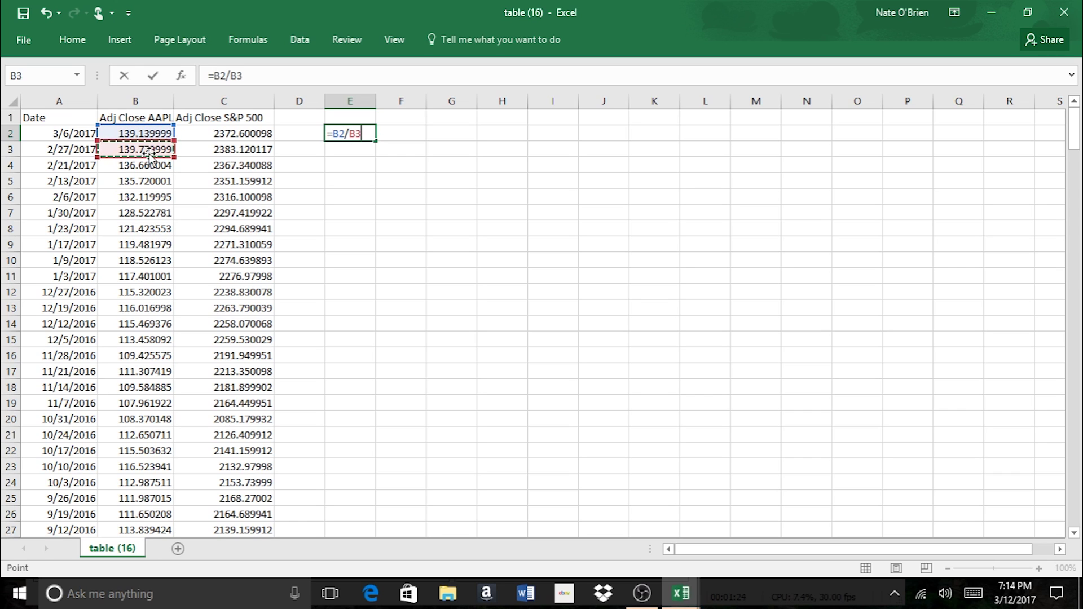
text(-0.00458)
key(Return)
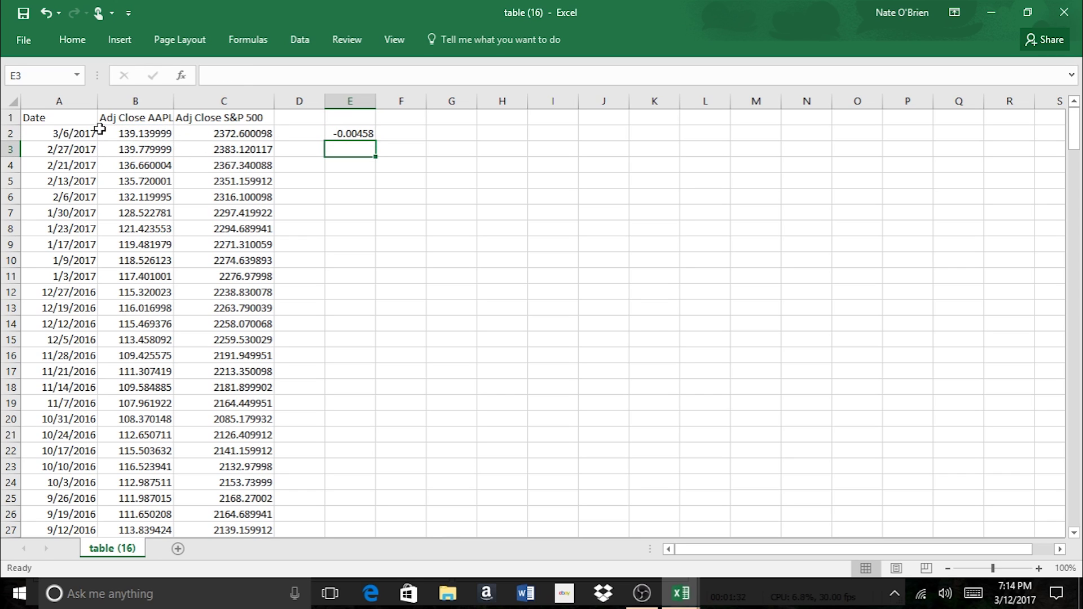
Copy the E2 return formula right into F2, then fill both columns down to row 261
click(350, 136)
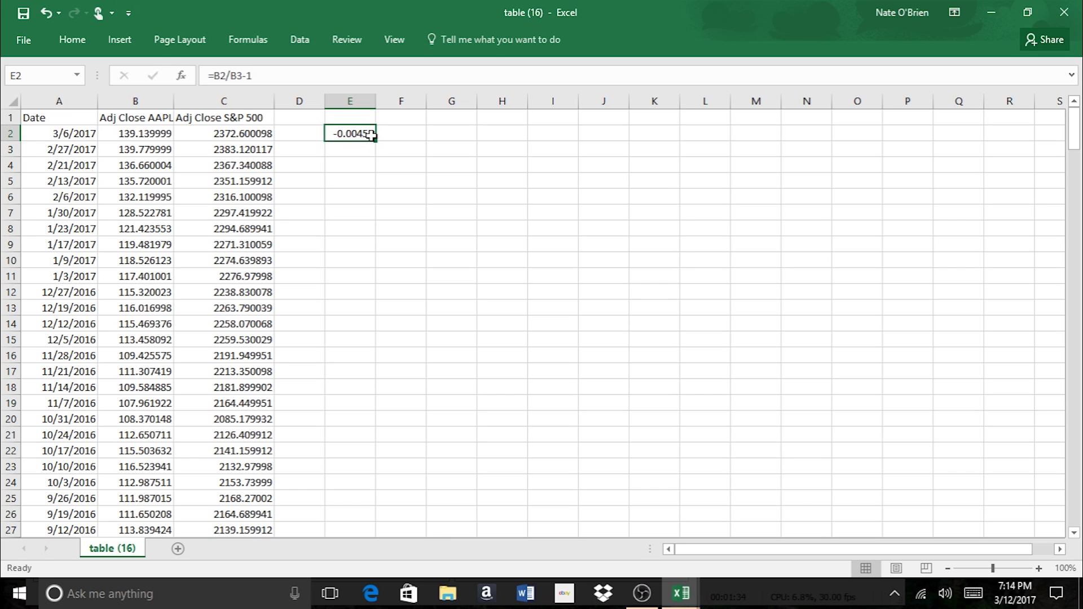
drag(376, 142, 414, 138)
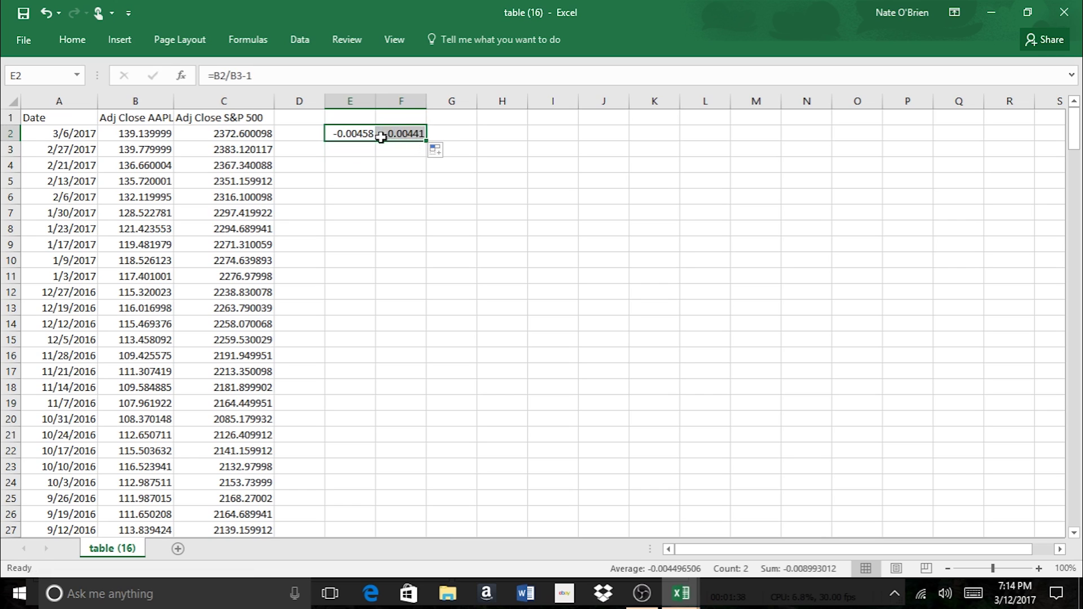
drag(426, 141, 406, 397)
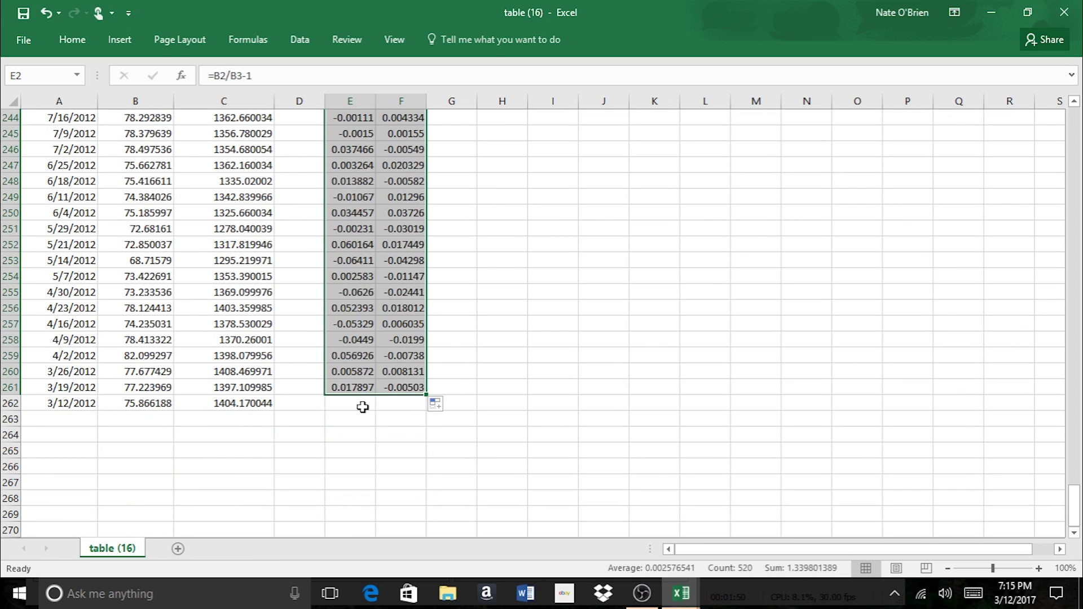
drag(1078, 496, 1077, 113)
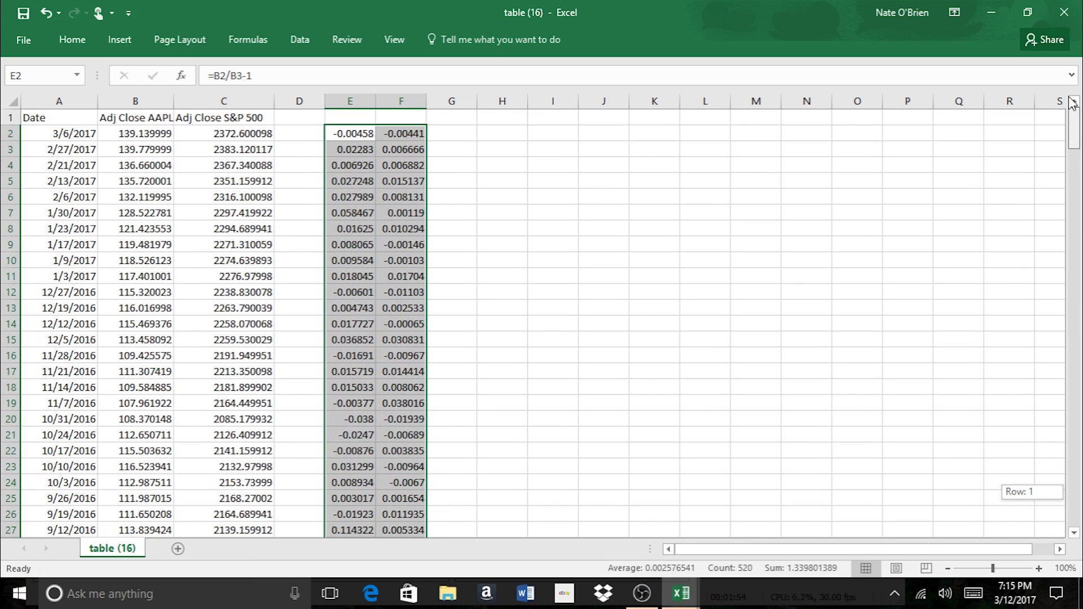
Label E1 'Returns AAPl' and widen the return columns so full decimals show
click(345, 117)
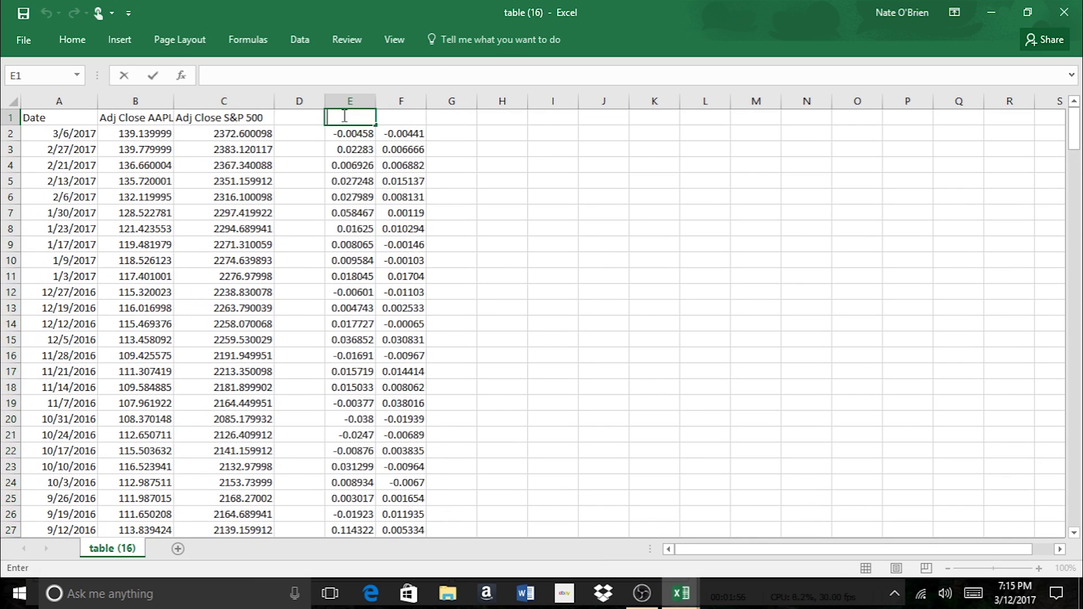
text(Returns AAPl)
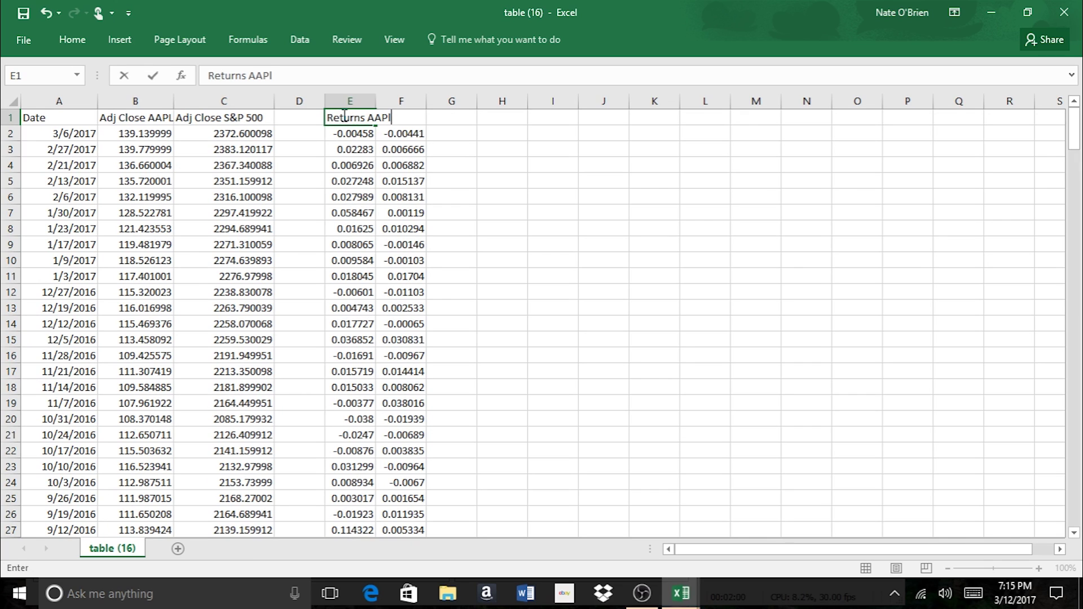
click(381, 102)
drag(375, 103, 481, 109)
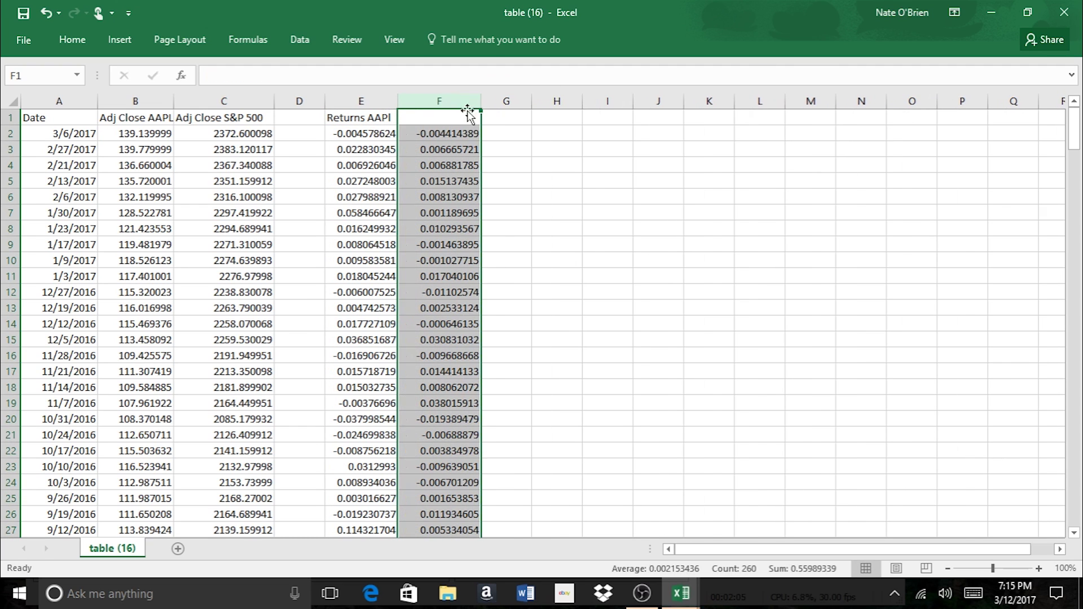
Label F1 'Returns S&P 500'
click(437, 117)
text(Returns S&)
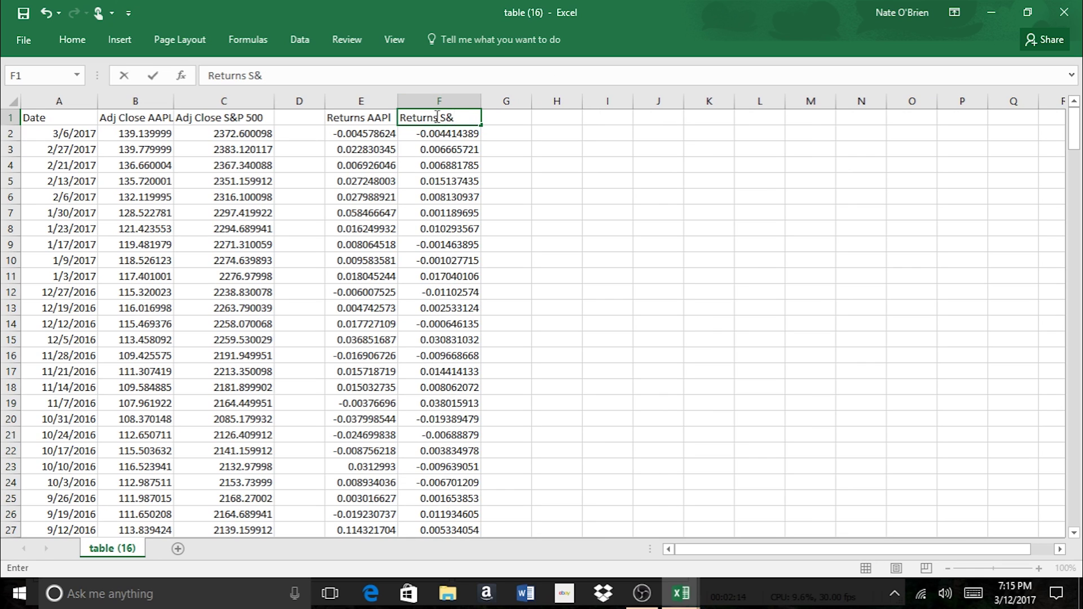
text(P 500)
click(494, 135)
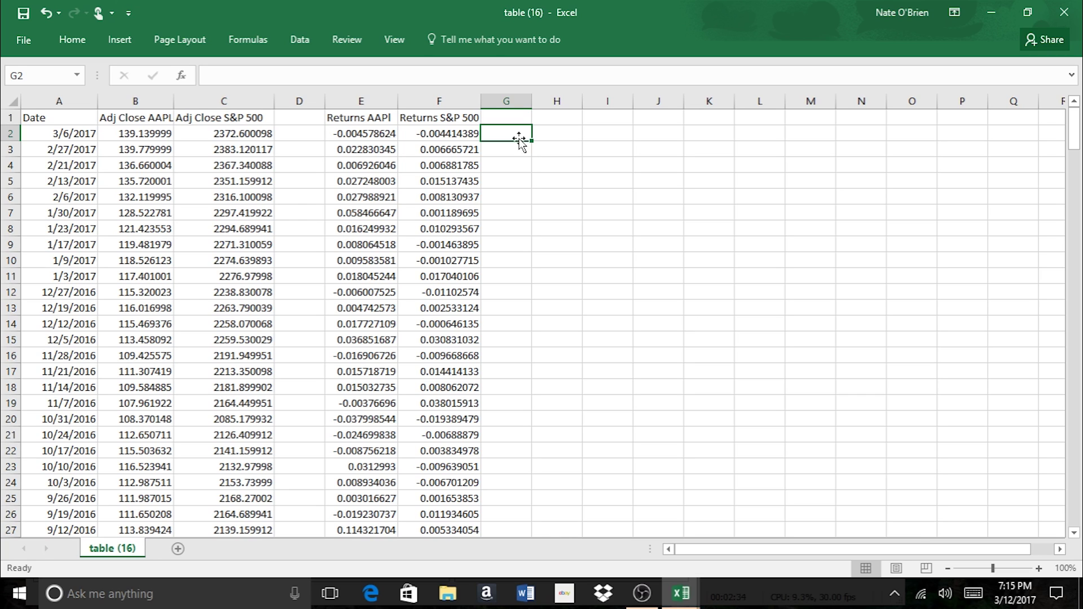
Enter =SLOPE(E2:E261,F2:F261) in H2, returning a beta of 1.087008
click(552, 136)
text(=)
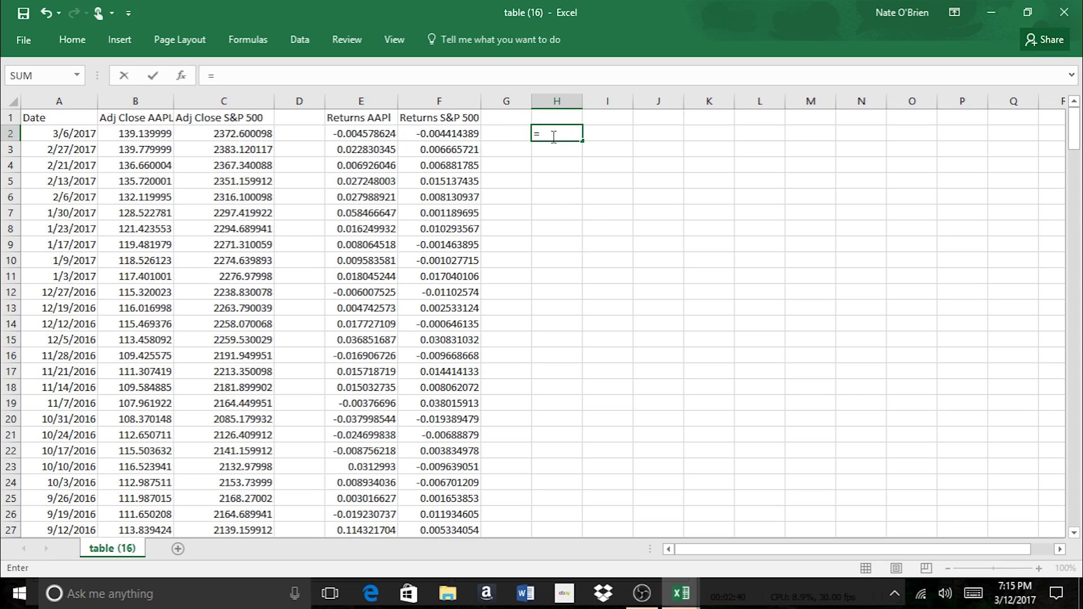
text(slope)
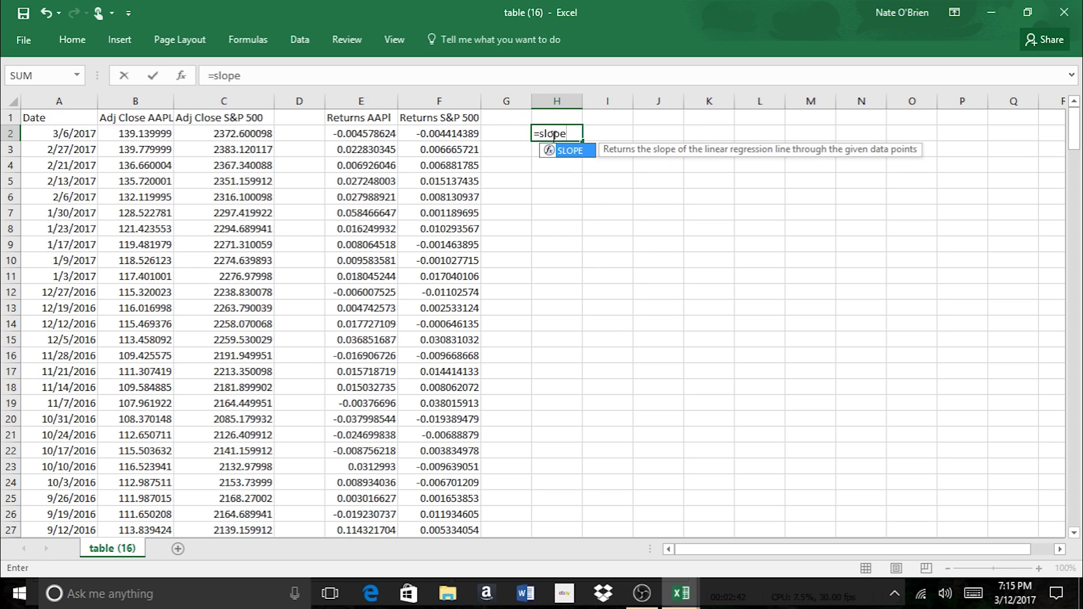
text(()
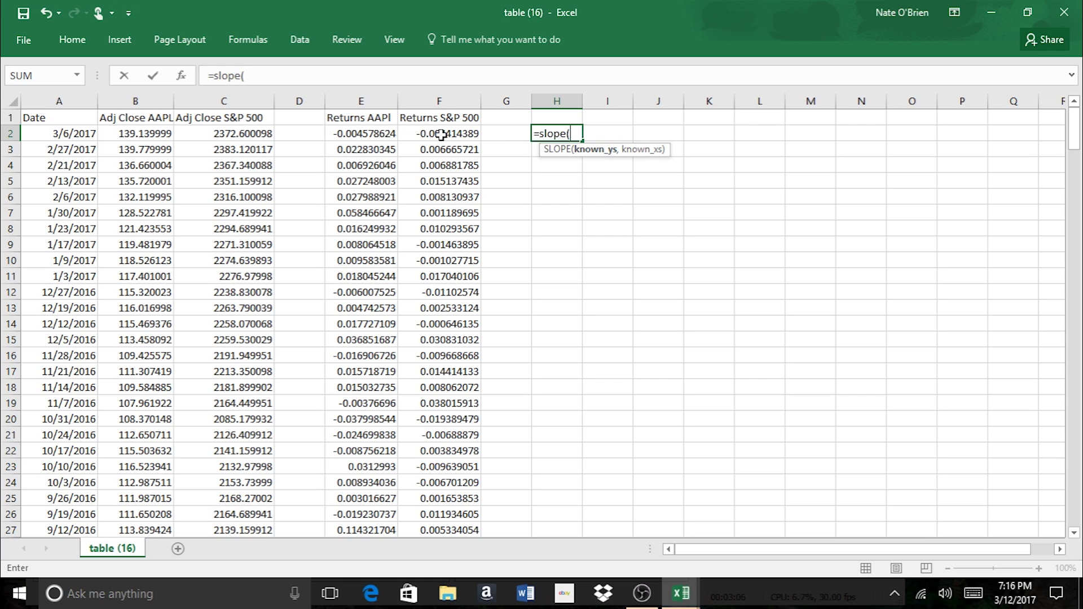
drag(383, 136, 376, 519)
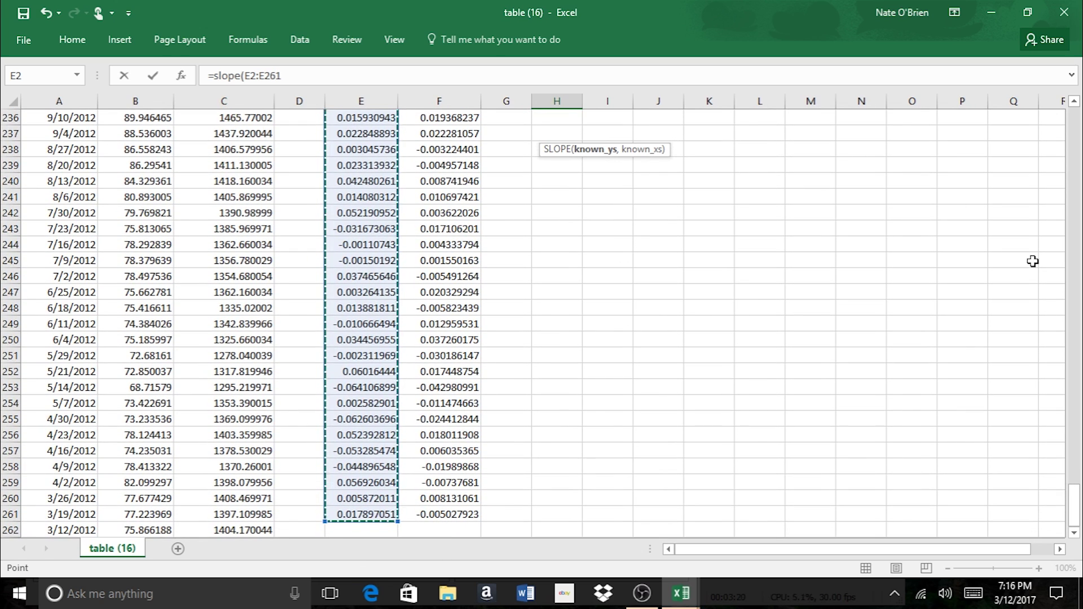
drag(1073, 503, 1054, 105)
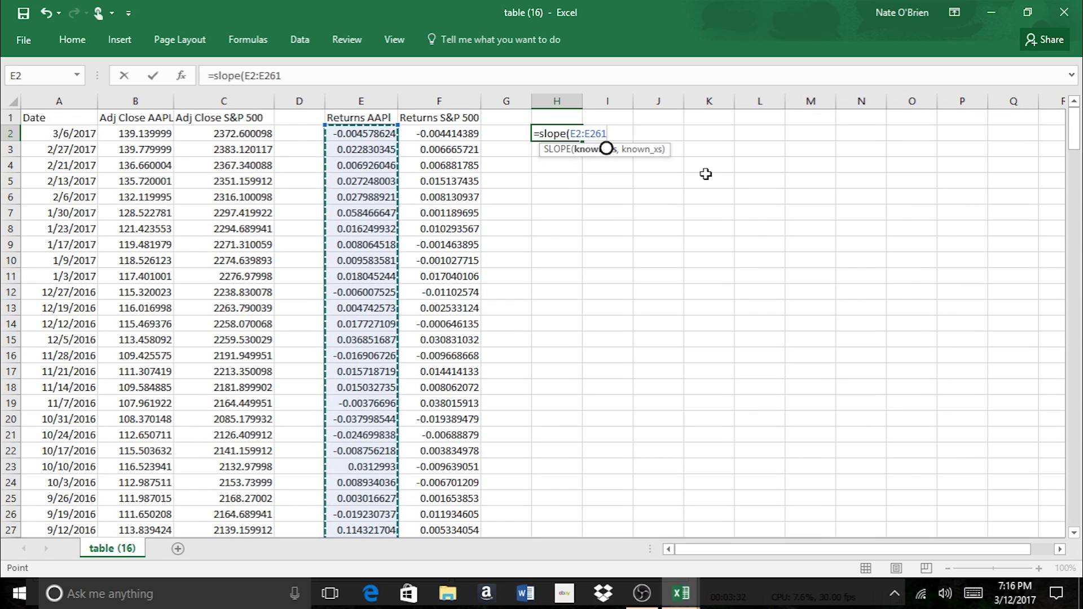
text(,)
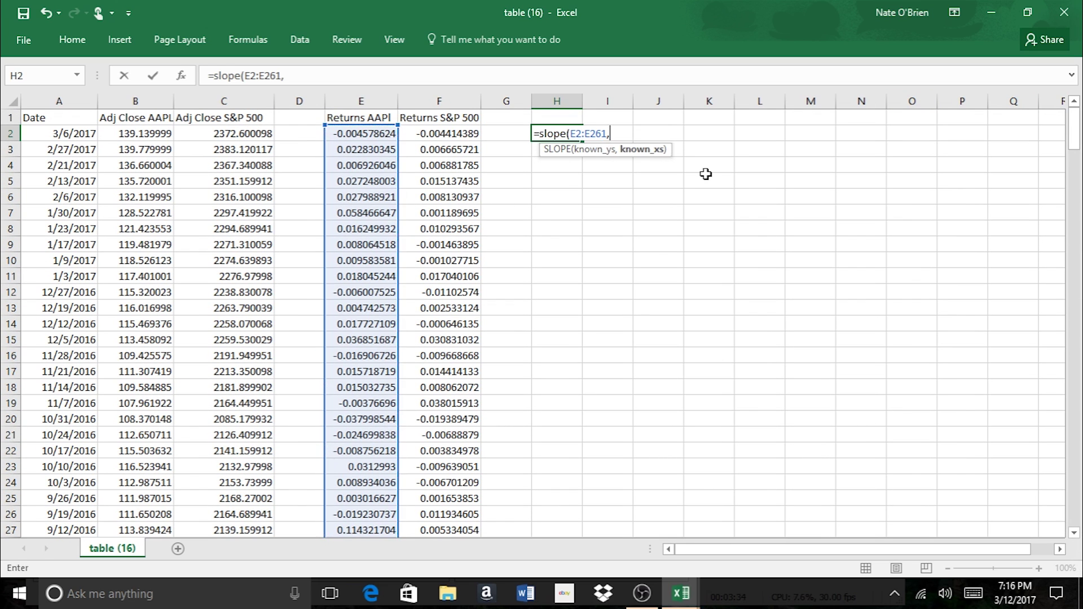
drag(444, 137, 458, 495)
drag(1073, 505, 1050, 120)
text())
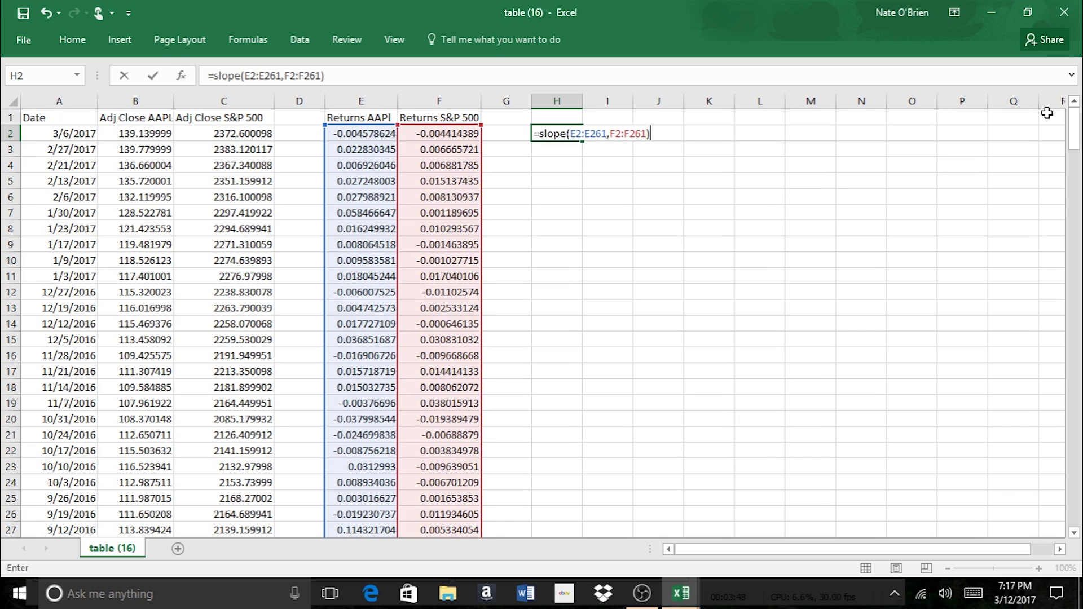
key(Return)
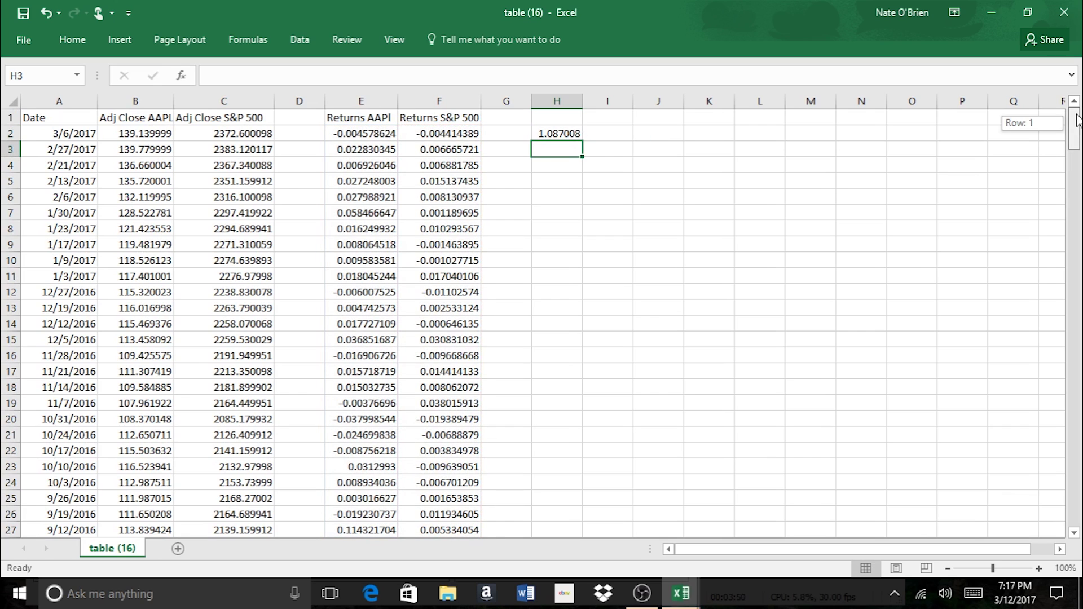
Label H1 'Beta'
click(542, 119)
text(B)
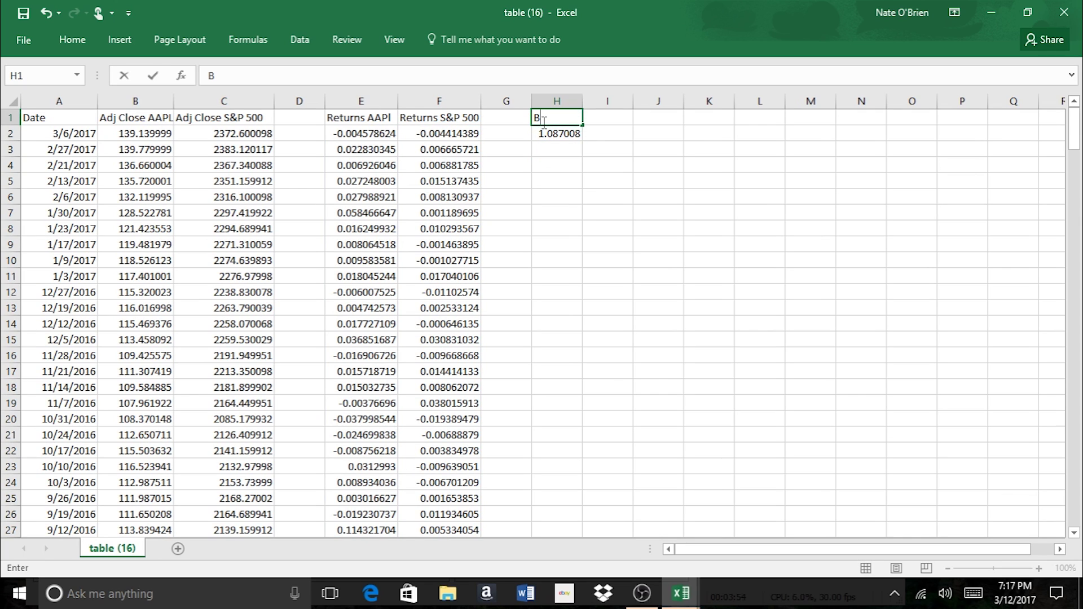
text(eta)
key(Return)
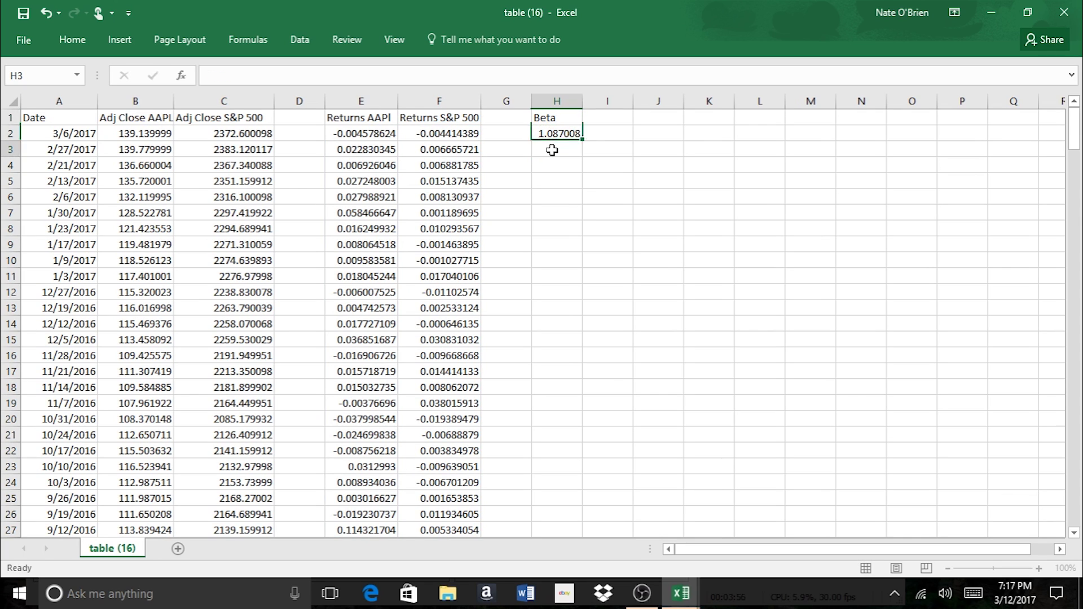
Choose Regression from the Data tab's Data Analysis tools
click(551, 150)
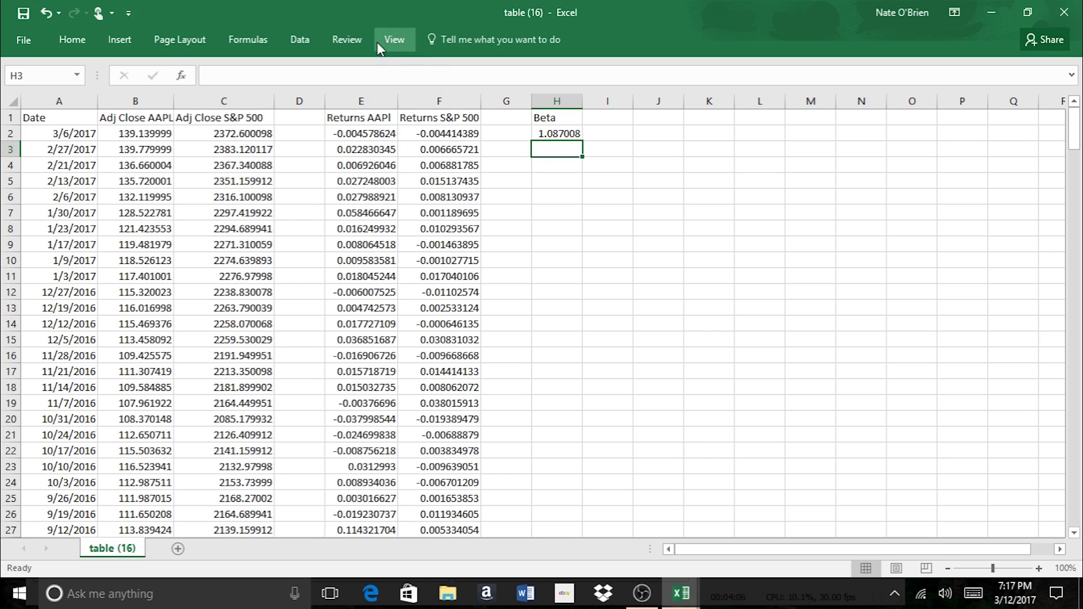
click(301, 40)
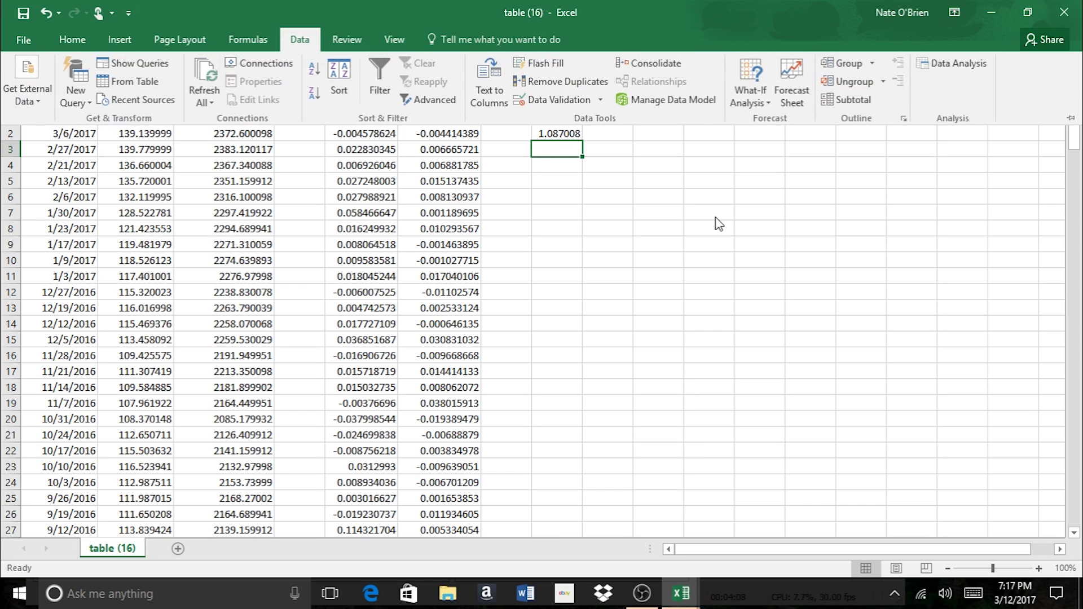
click(957, 66)
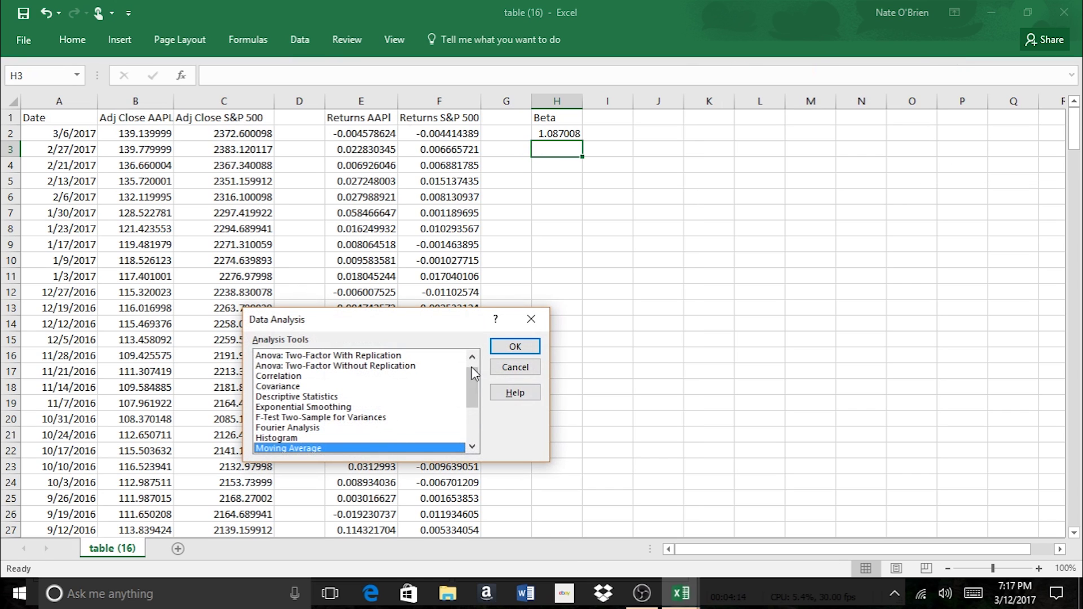
drag(471, 378, 471, 403)
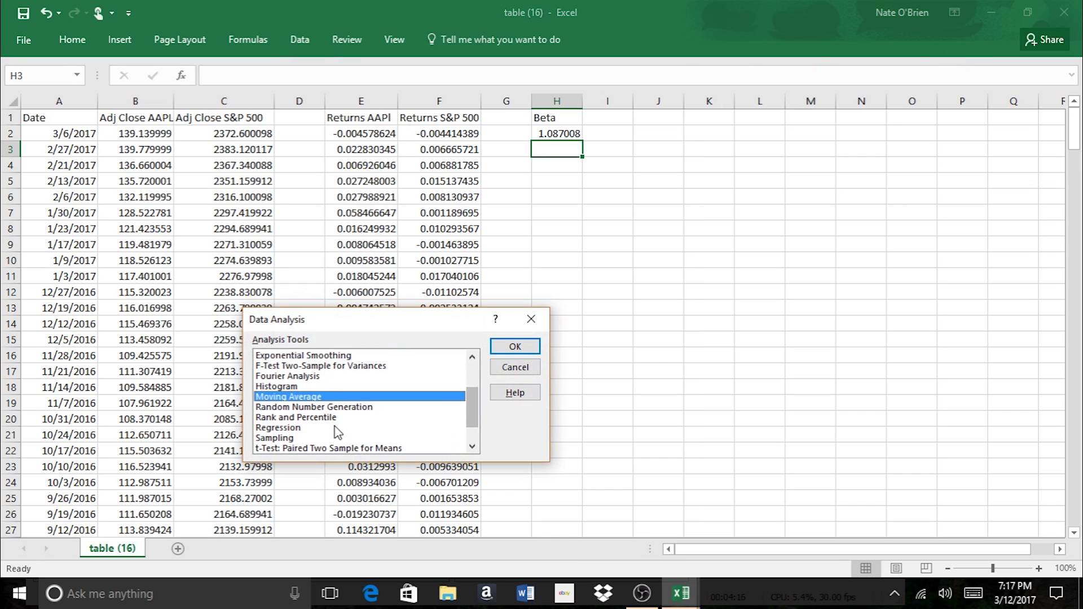
click(336, 427)
click(512, 347)
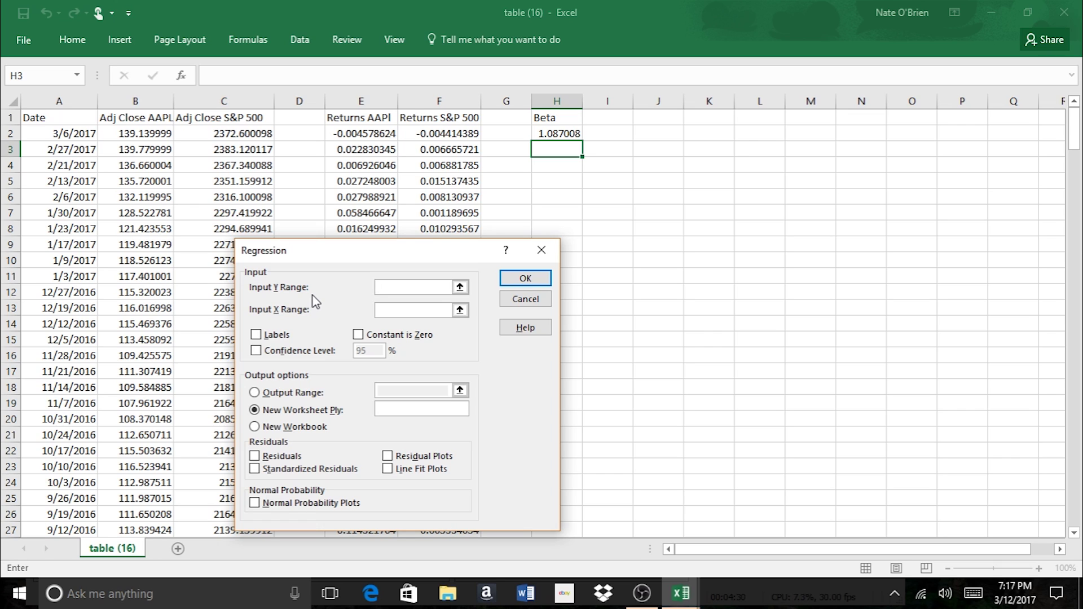
Run the regression with Y range $E$2:$E$261 and X range $F$2:$F$261 on a new worksheet
click(378, 135)
drag(378, 135, 376, 486)
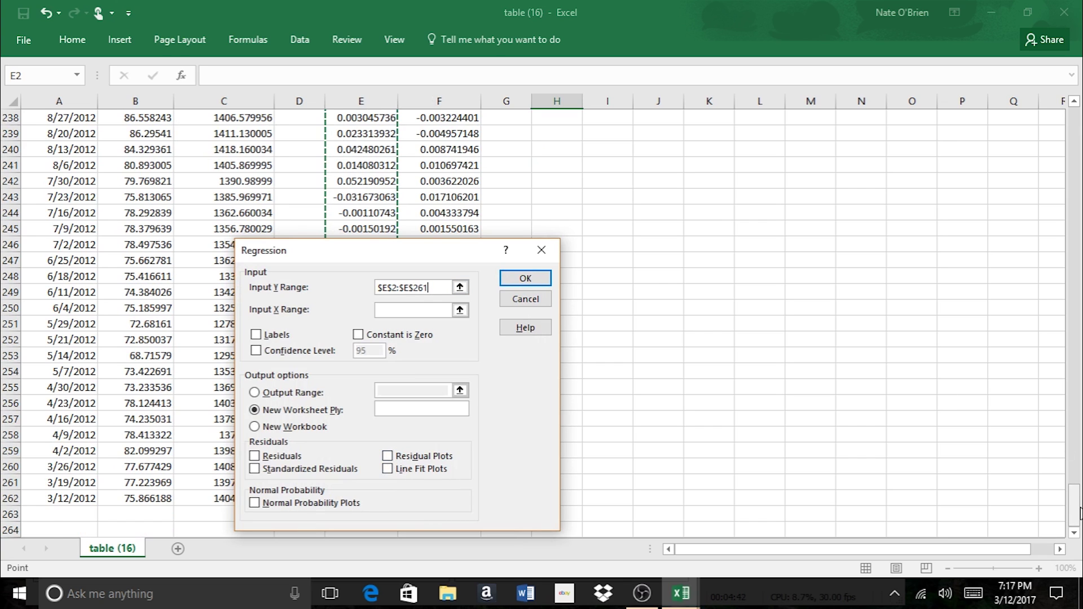
drag(1075, 503, 1045, 95)
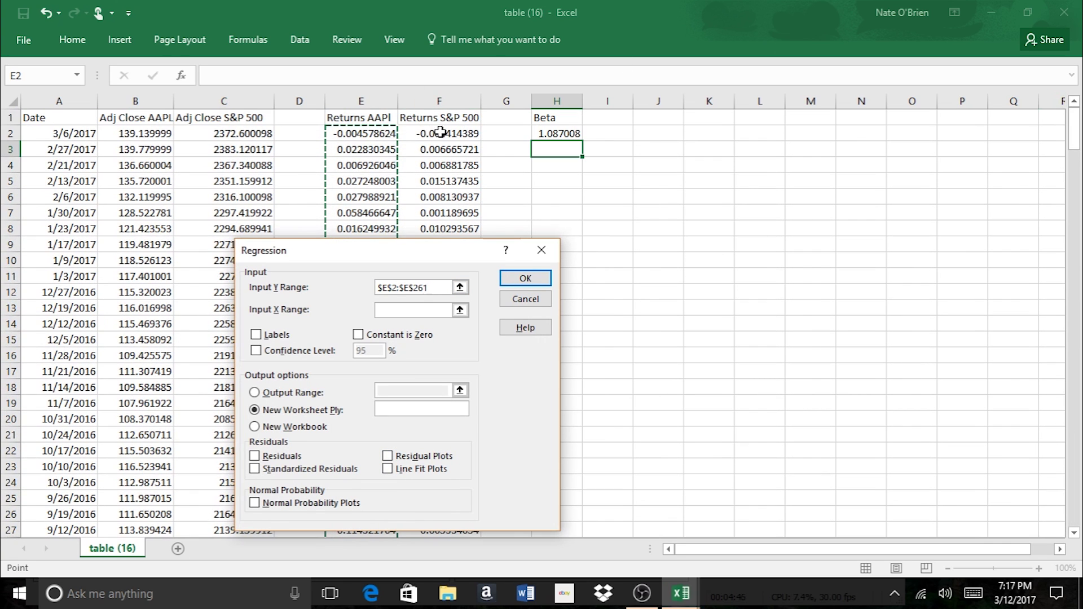
click(402, 310)
drag(432, 135, 457, 499)
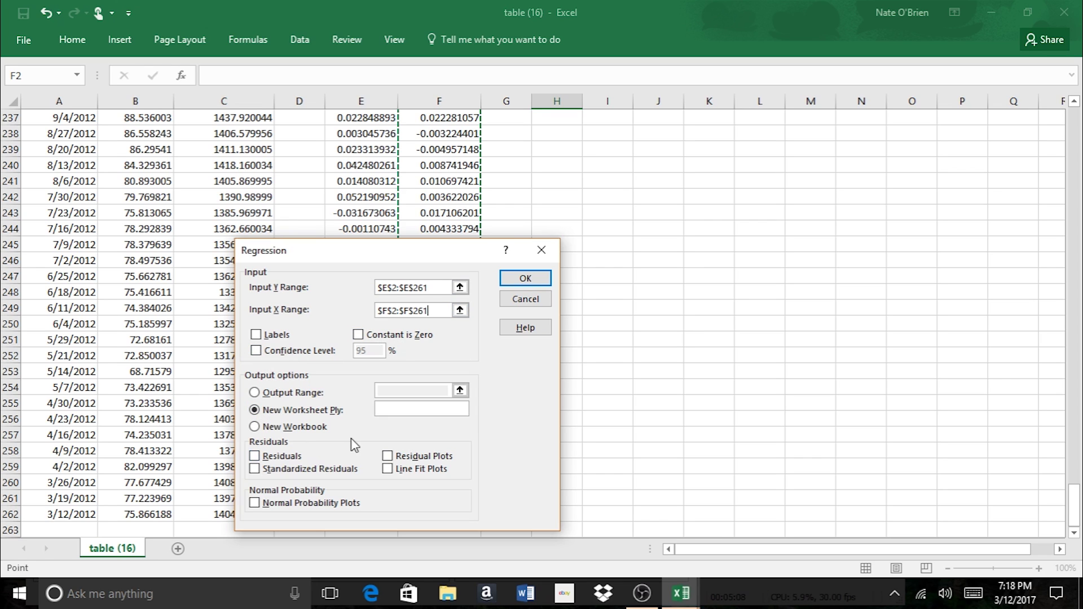
click(525, 278)
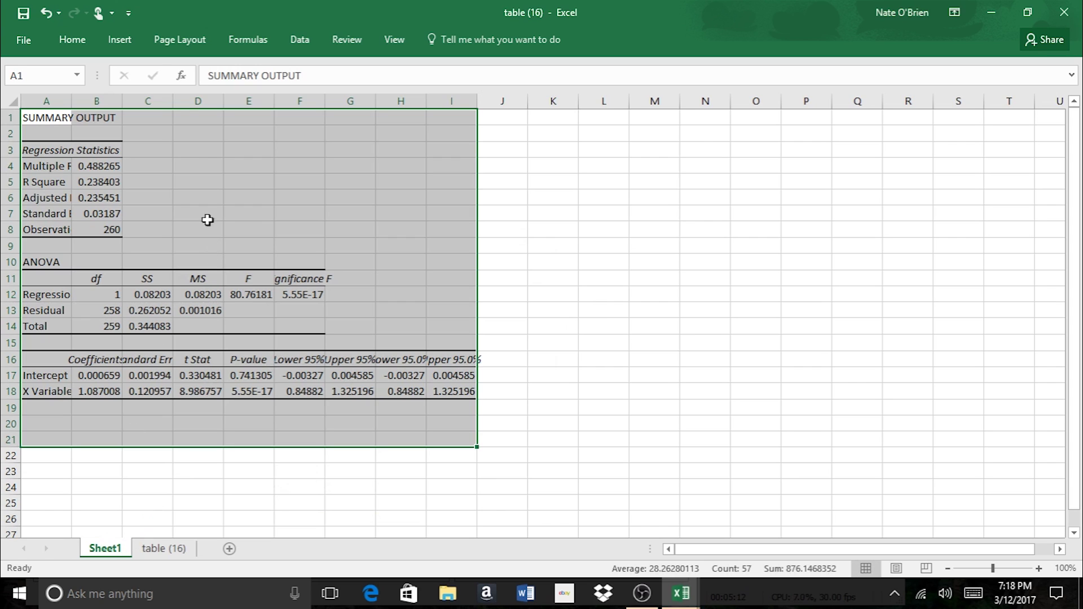
Widen column A, then check the 260 observations and X Variable 1 coefficient 1.087007723
drag(70, 102, 185, 106)
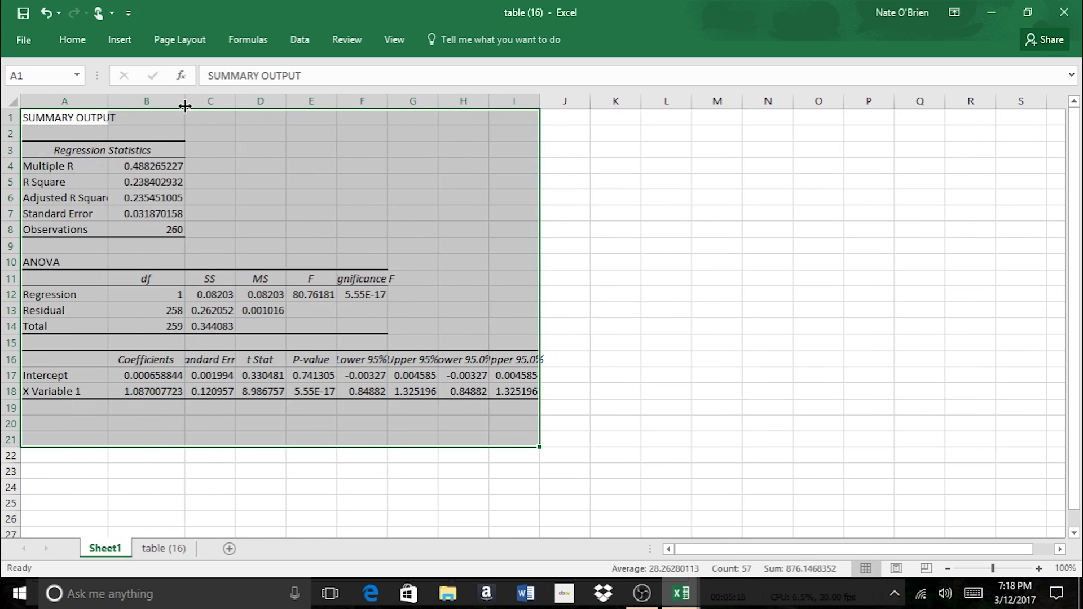
click(219, 146)
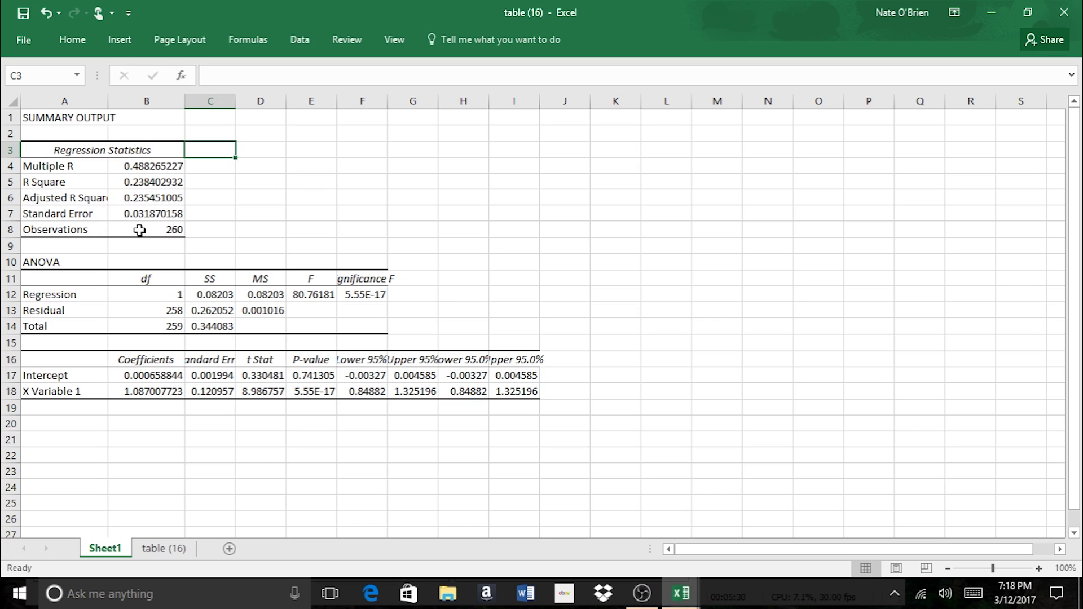
click(140, 230)
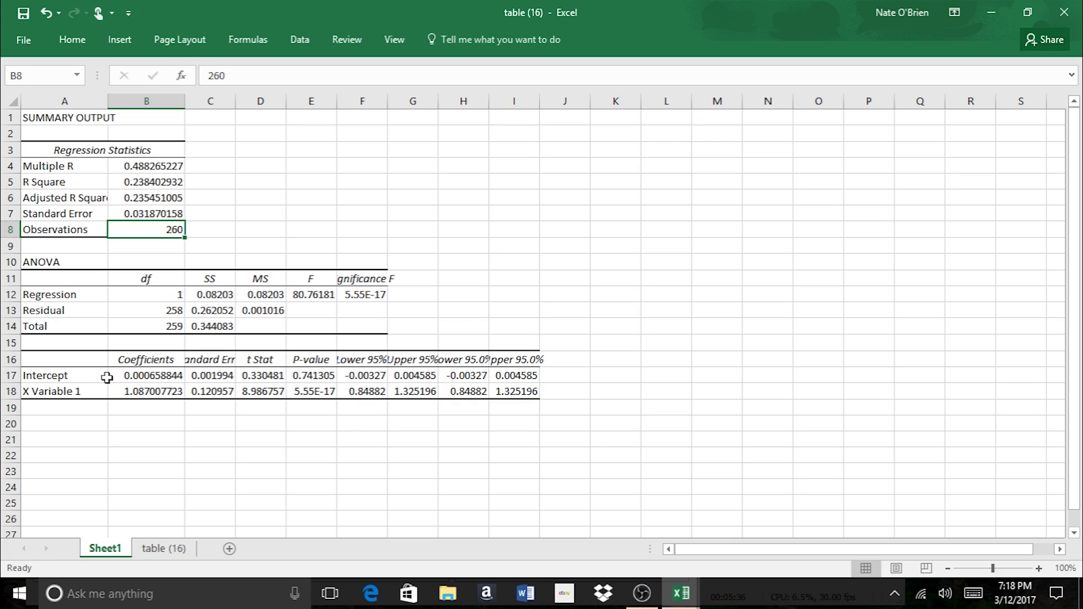
click(141, 395)
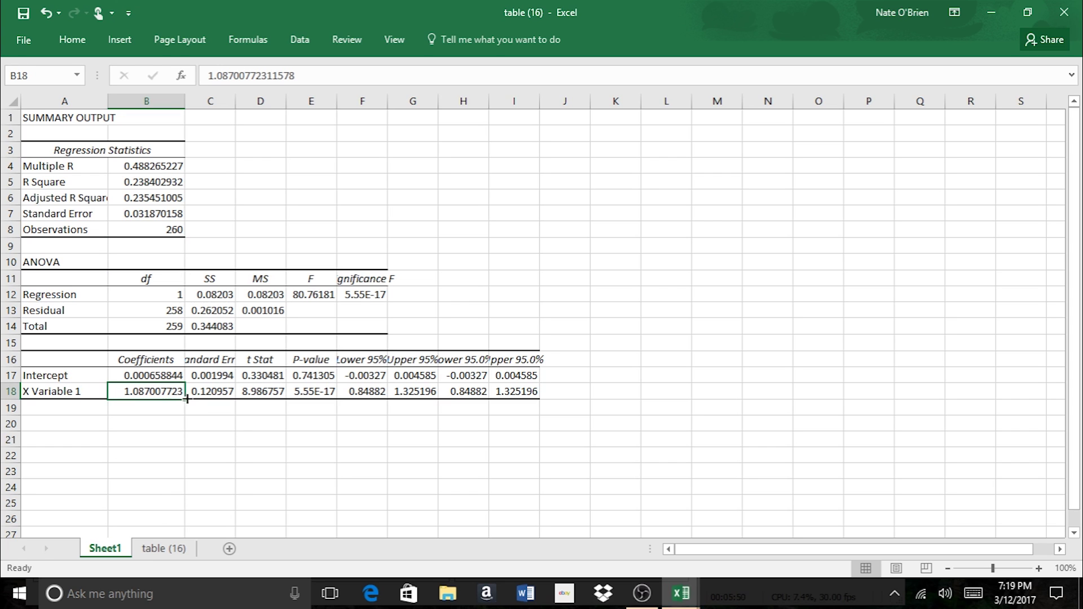
Compare table (16)'s 1.087008 Beta with Sheet1's X Variable 1 coefficient 1.087007723
click(163, 548)
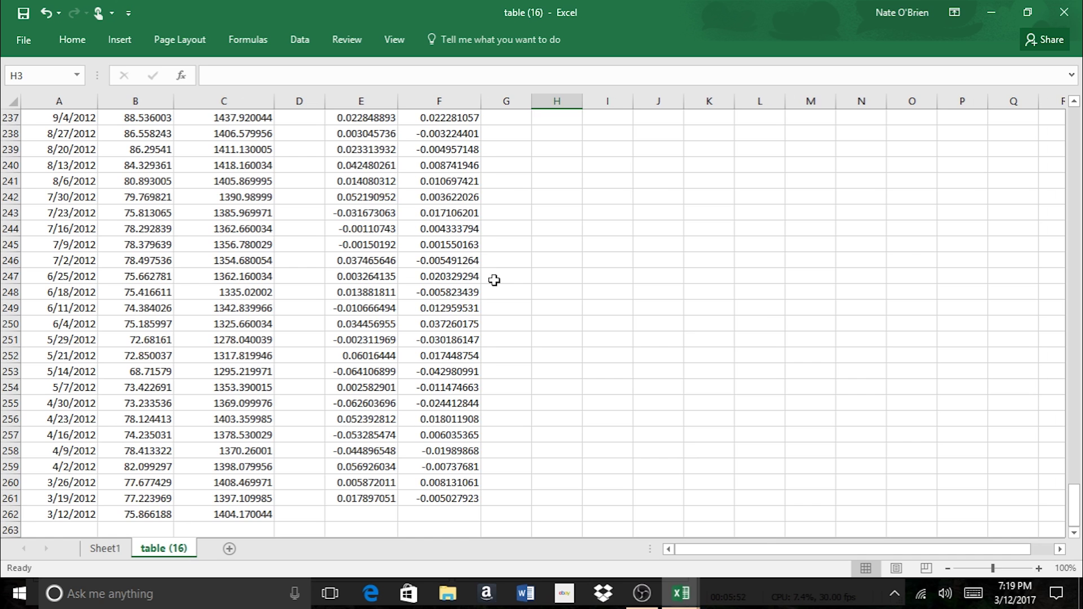
drag(1074, 499, 1074, 129)
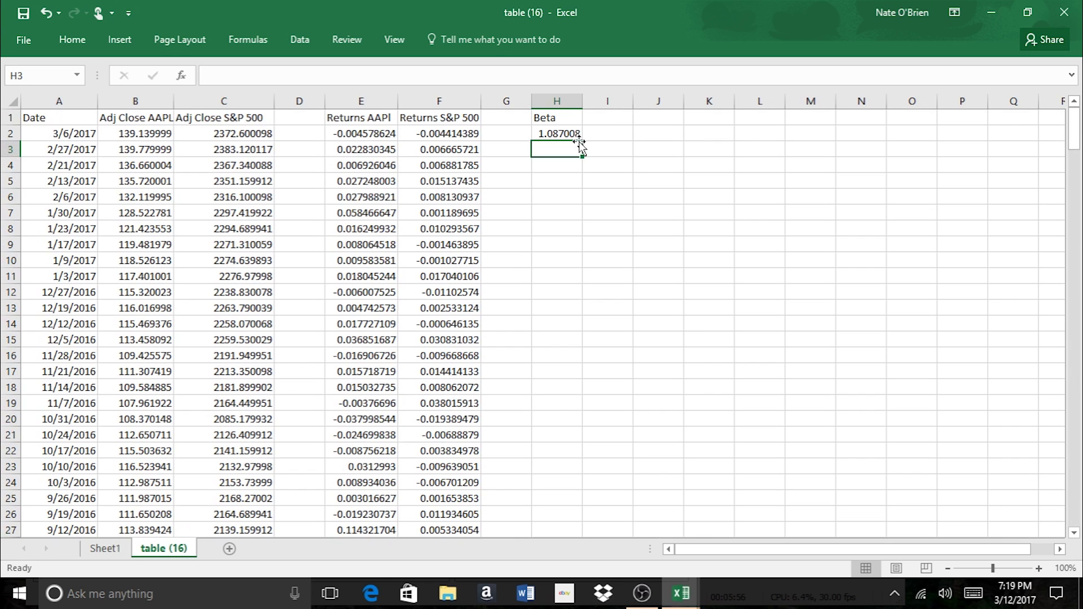
click(106, 550)
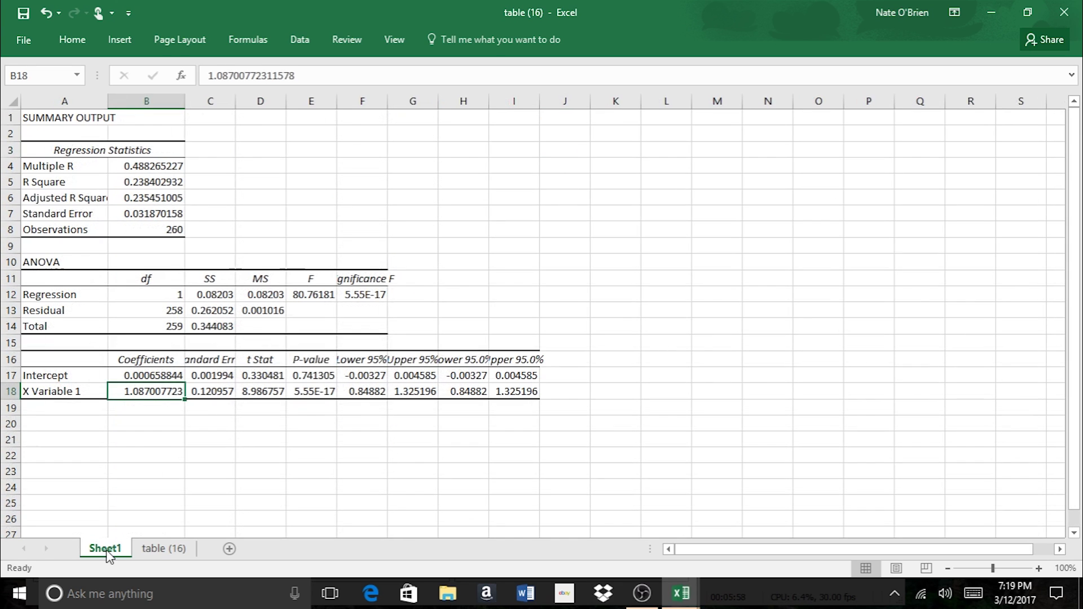